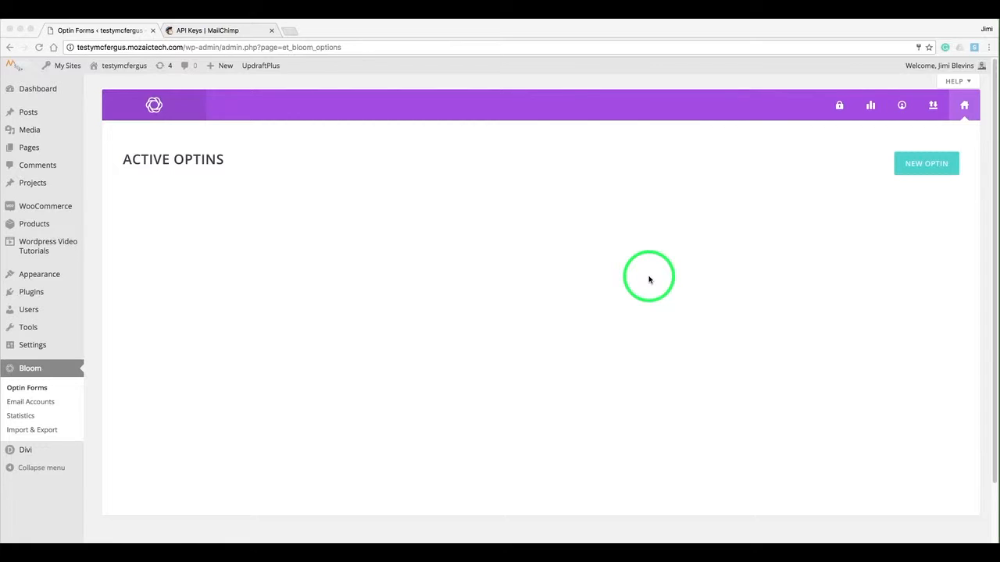
Start a new optin to bring up the Pop Up, Fly In, Below Post, Inline, Locked Content and Widget choices.
click(916, 168)
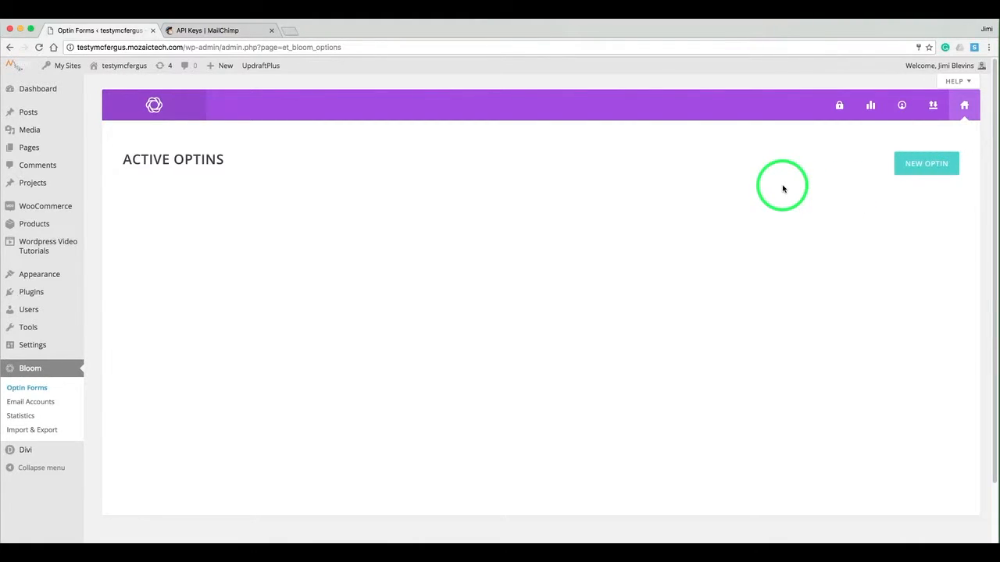
click(919, 161)
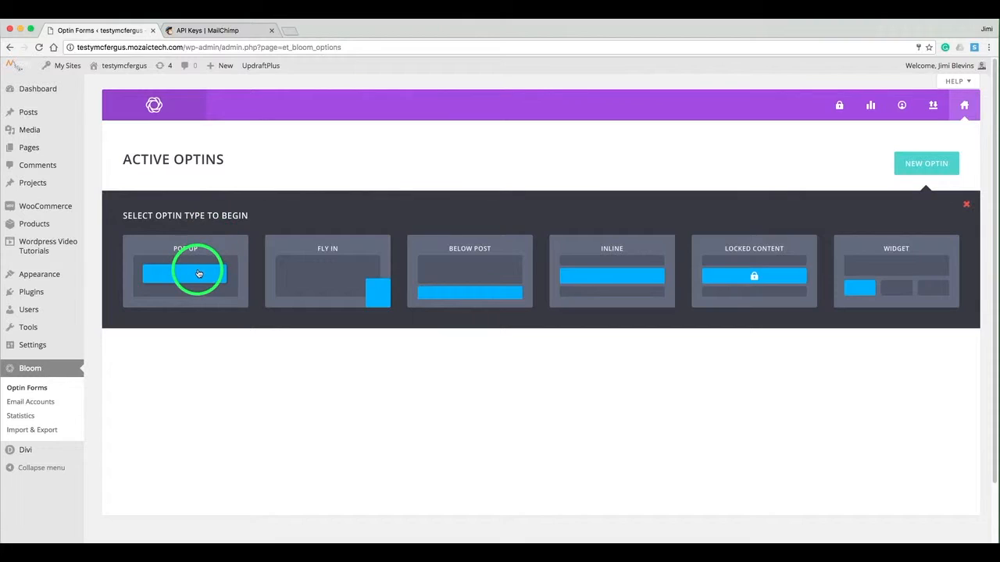
Make the new optin a Pop Up named 'Popup Tutorial'.
click(198, 274)
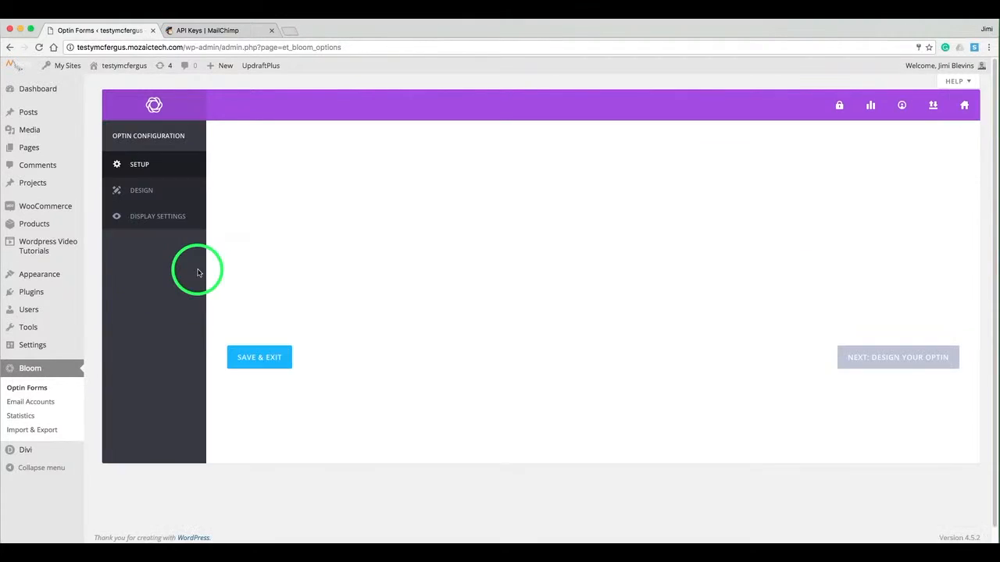
click(279, 240)
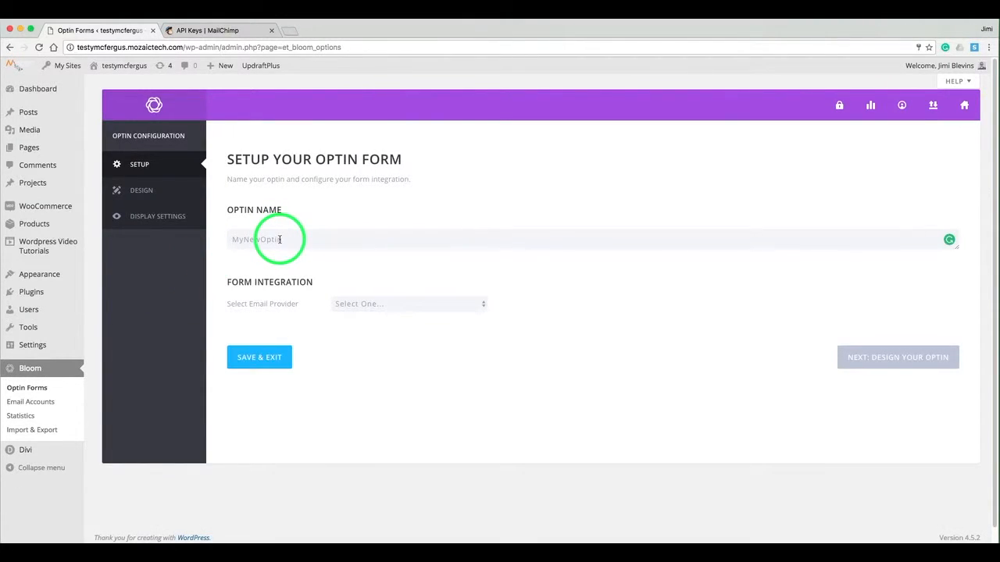
double_click(279, 239)
text(Popup Tutorial)
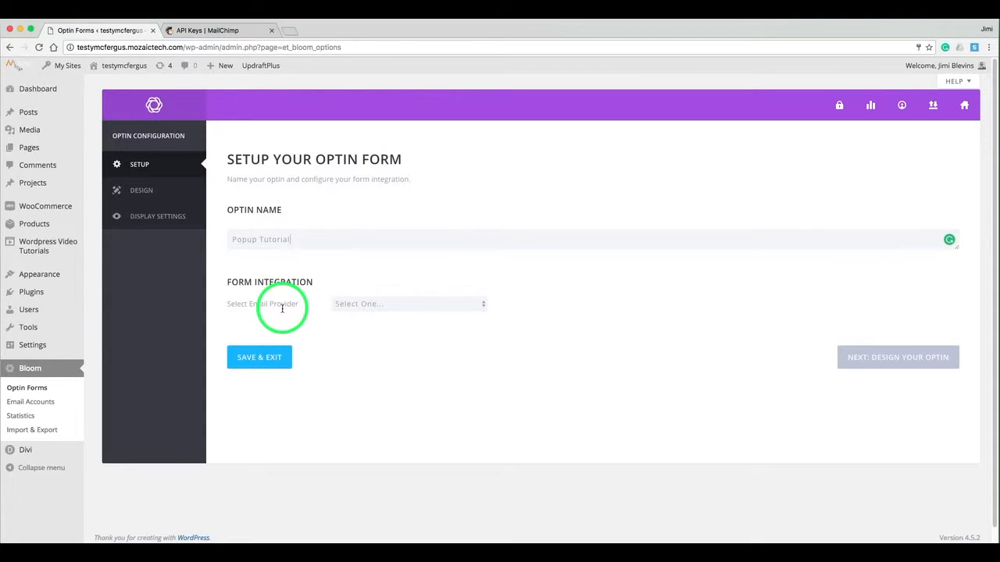
Set the provider to MailChimp with the connected account and the Testy Tutorials list.
click(353, 305)
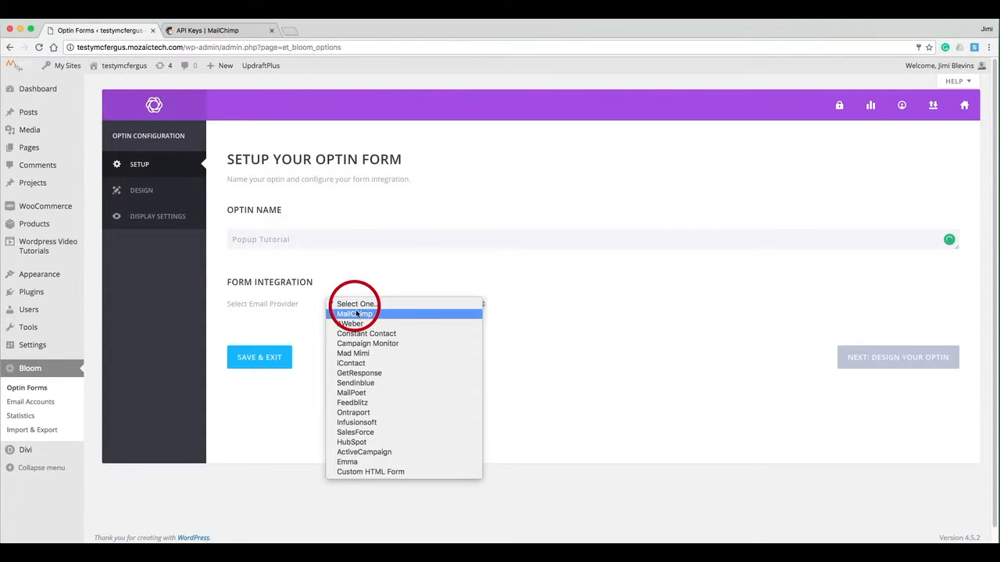
click(412, 314)
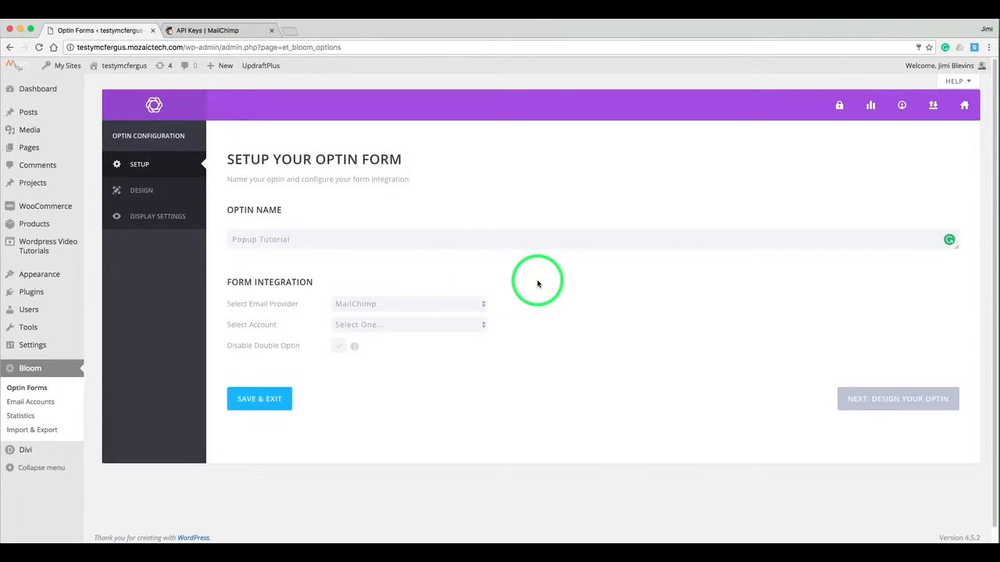
click(483, 321)
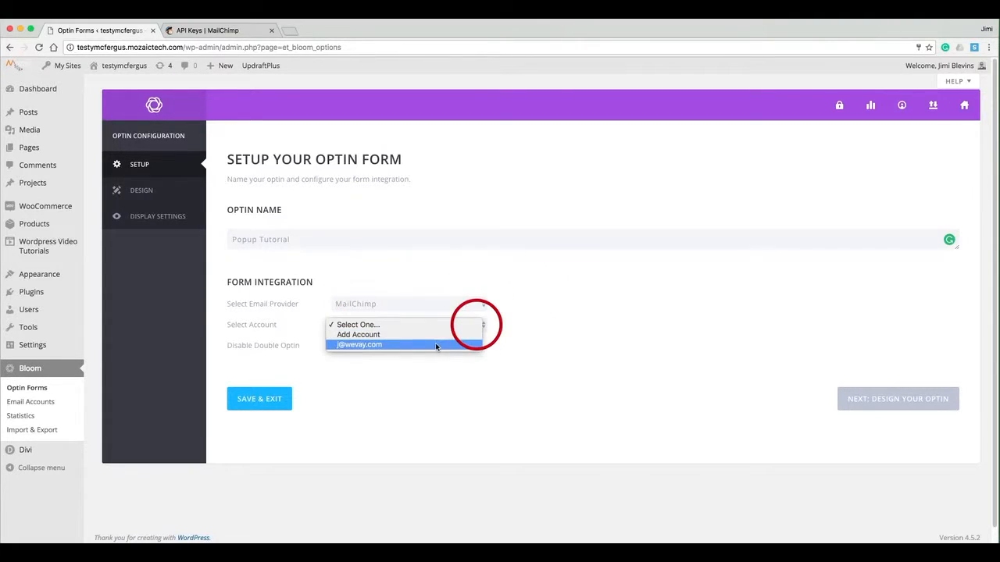
click(362, 345)
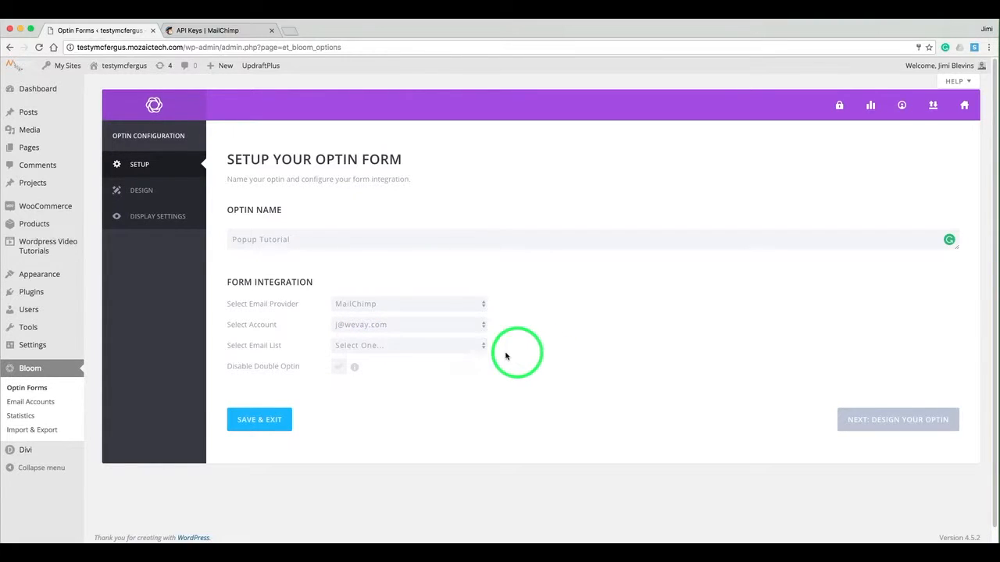
click(474, 347)
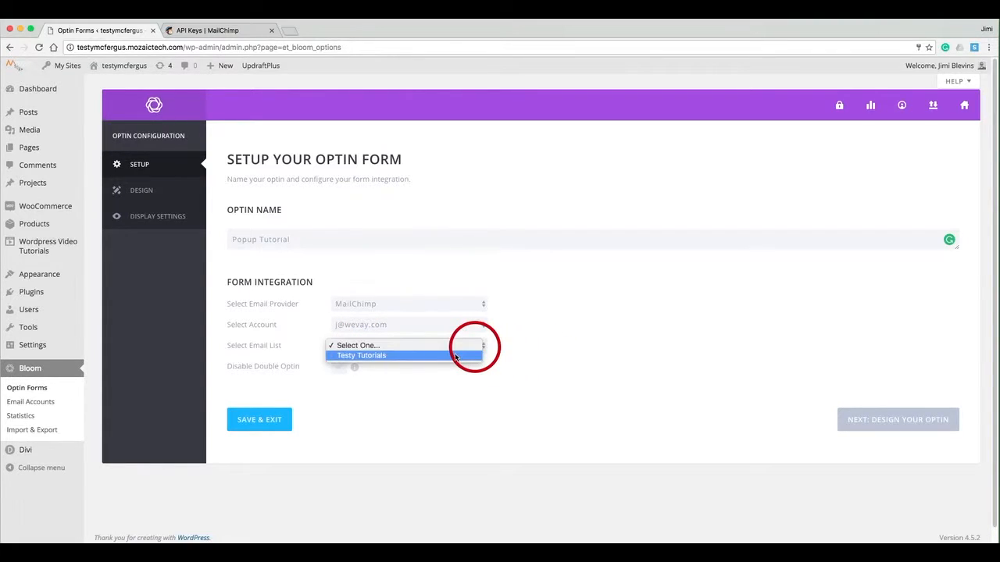
click(461, 356)
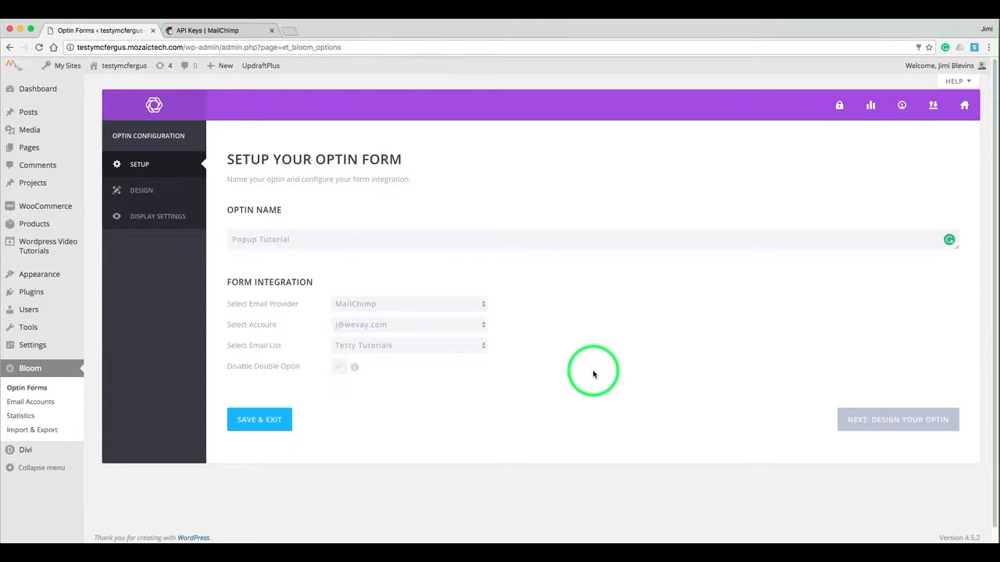
Go to the design stage and choose the blue envelope template from the gallery.
click(875, 420)
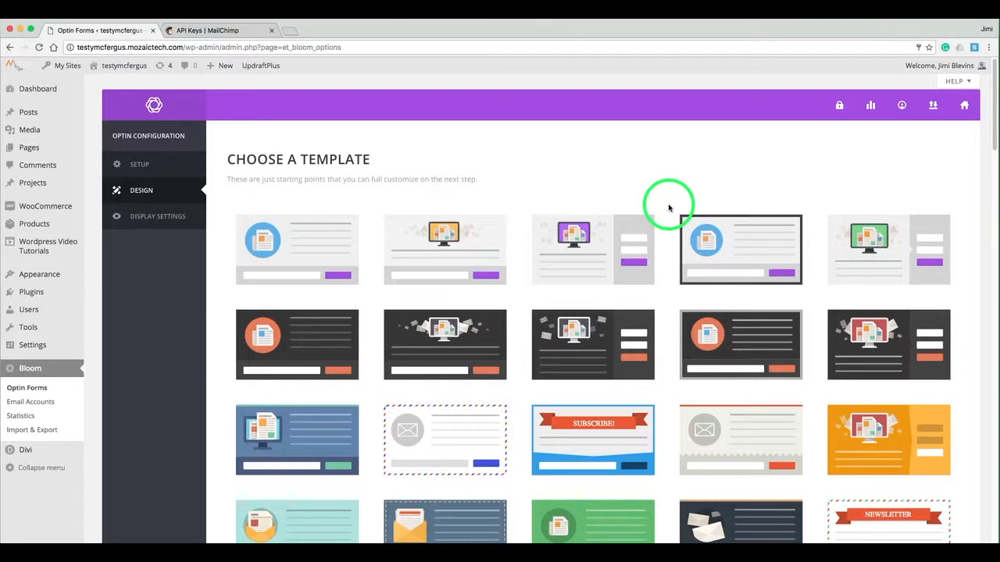
scroll(669, 207, down, 5)
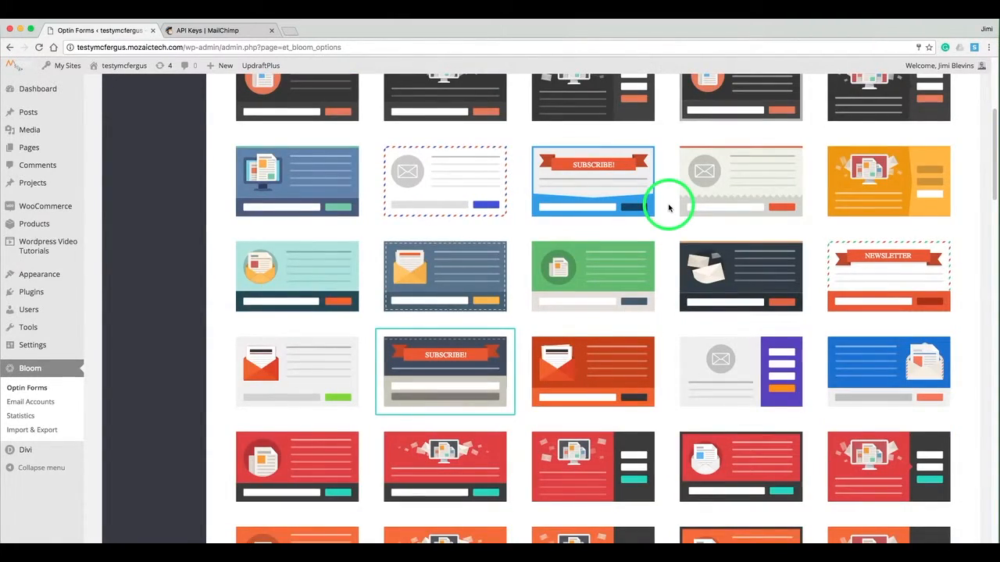
scroll(669, 208, down, 3)
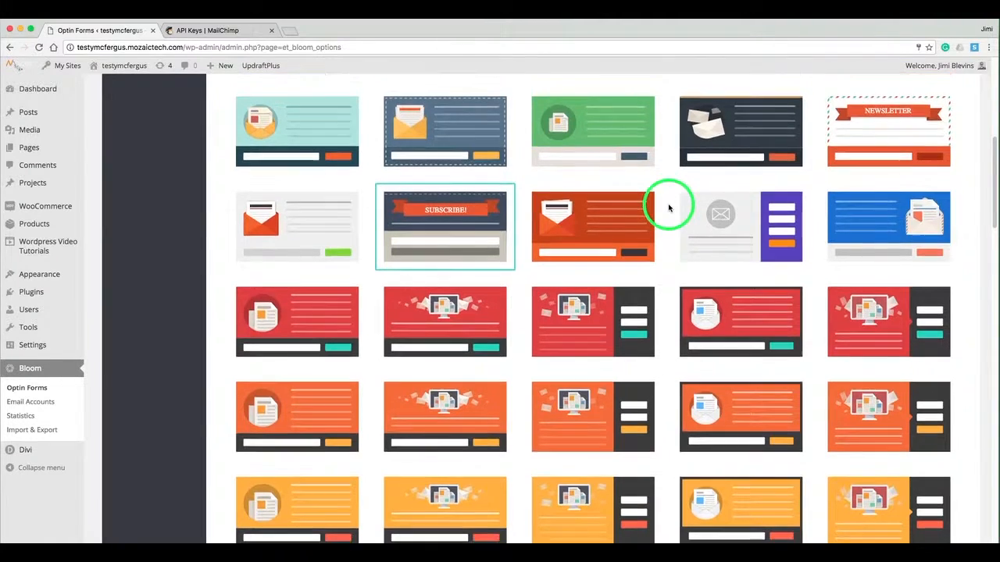
scroll(669, 208, down, 3)
scroll(668, 208, down, 5)
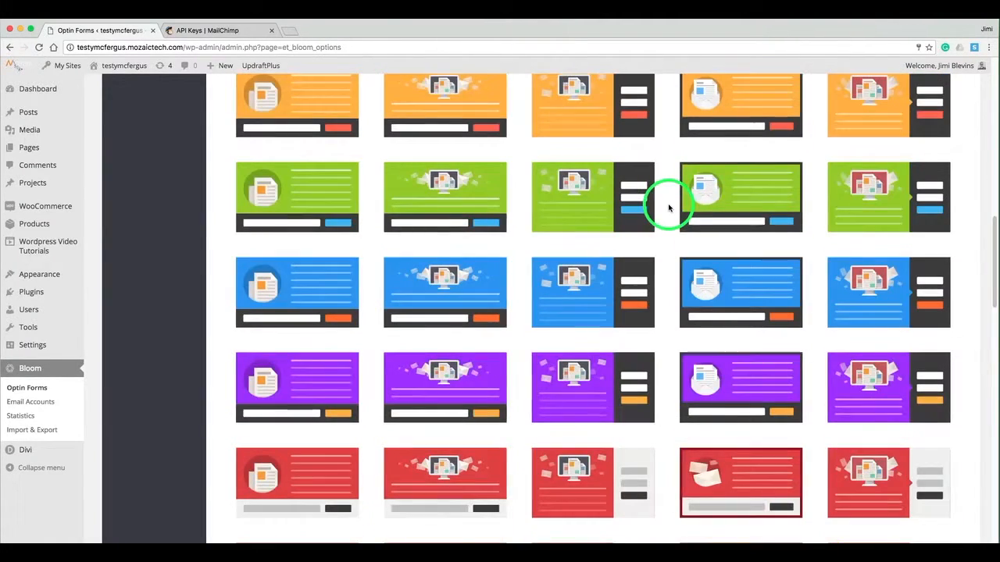
scroll(668, 208, down, 4)
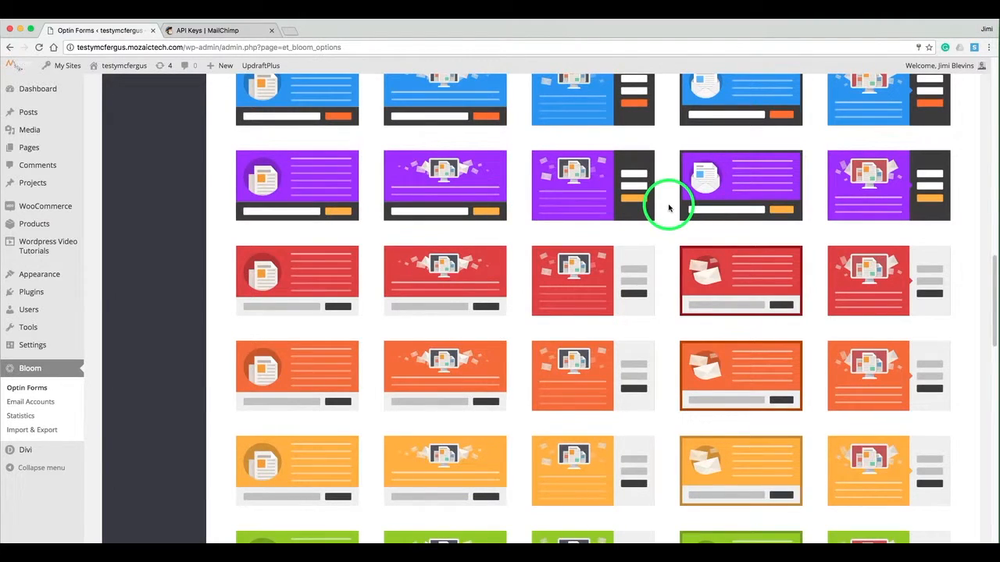
scroll(668, 208, down, 5)
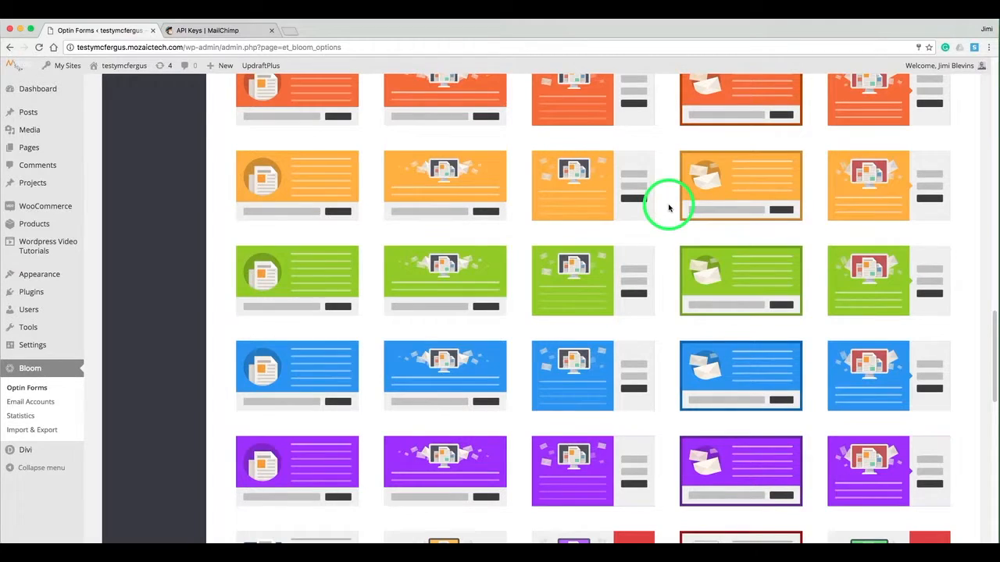
scroll(669, 207, down, 6)
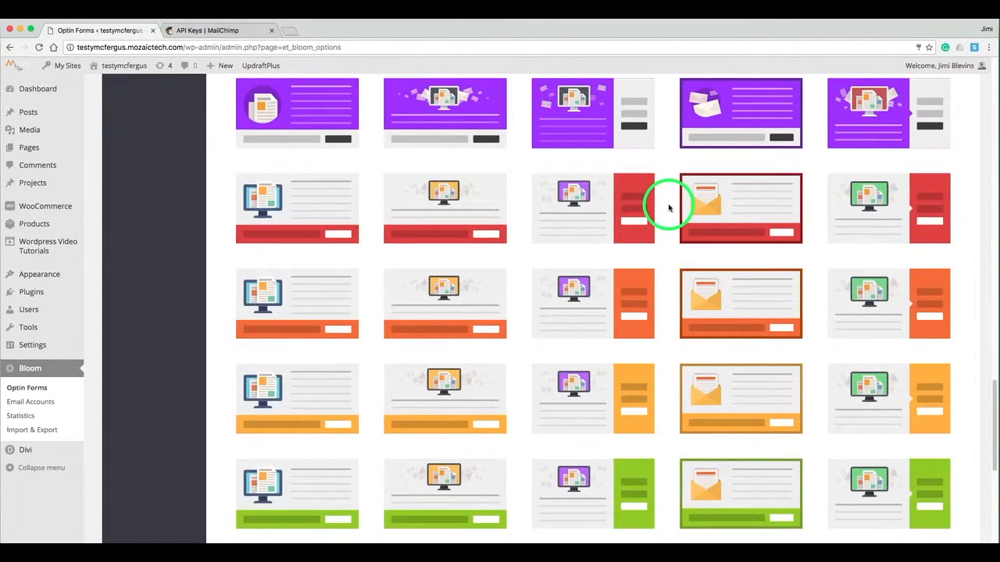
scroll(662, 292, down, 4)
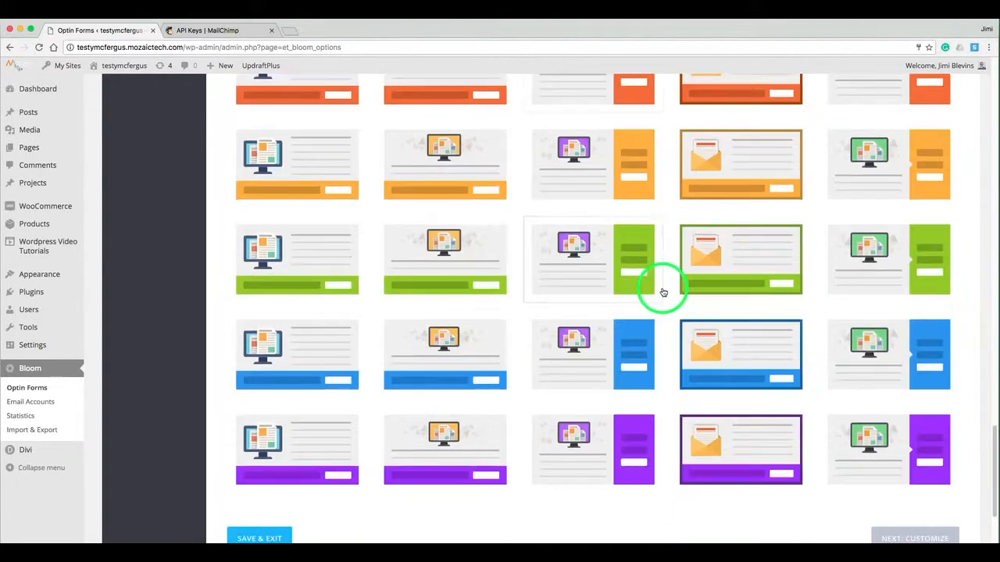
scroll(662, 289, down, 3)
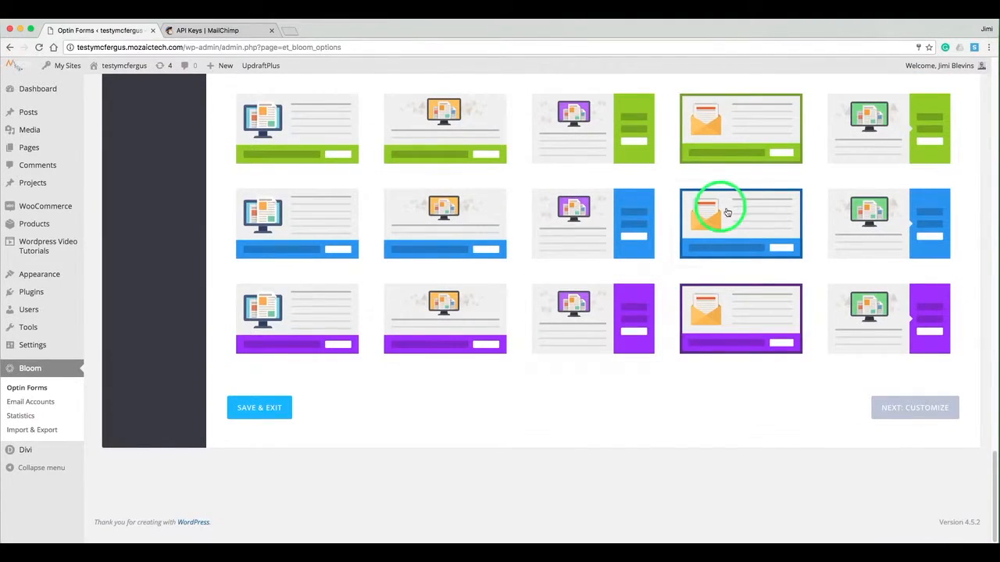
click(753, 207)
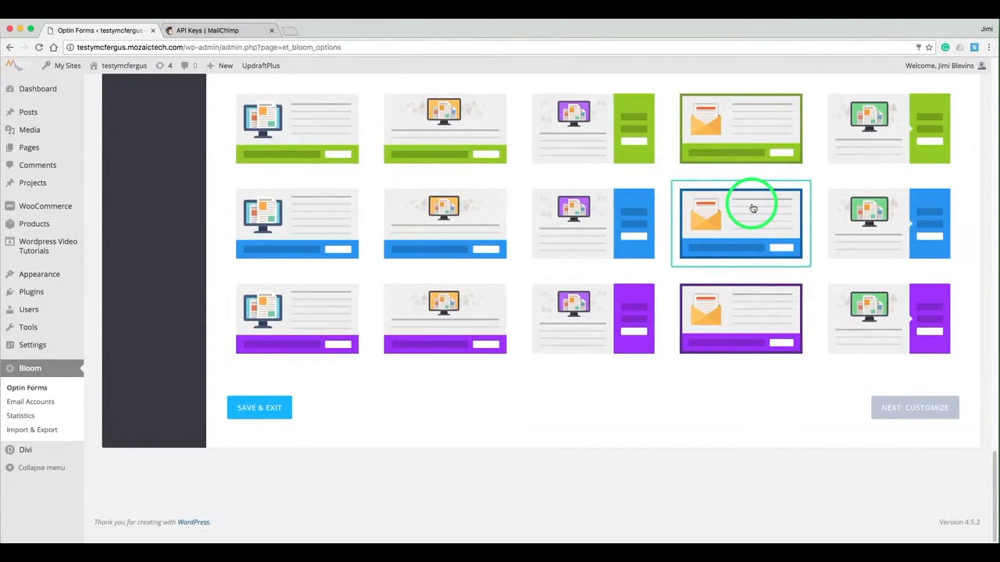
Change the optin title to 'Subscribe To Our Tutorials'.
click(914, 408)
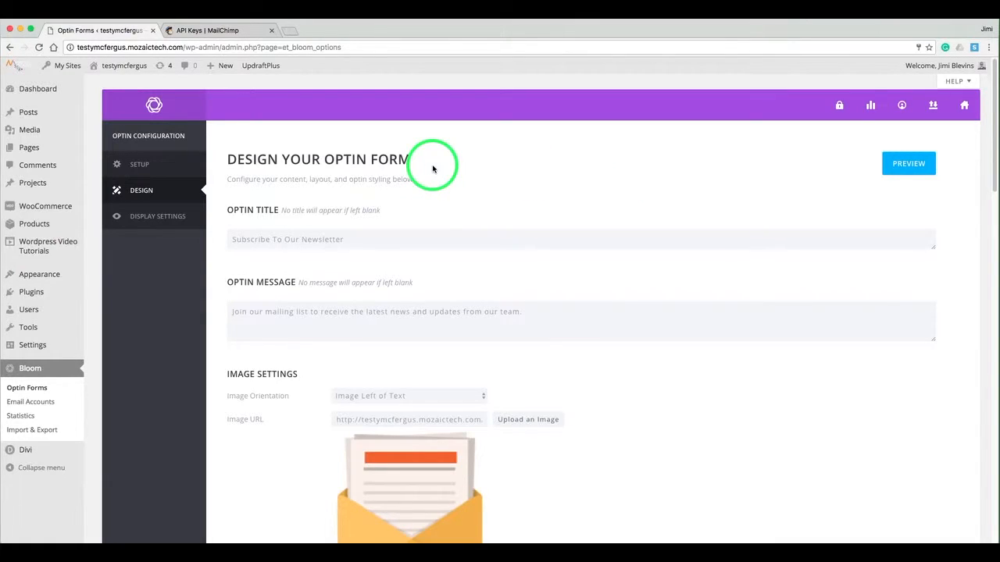
click(265, 239)
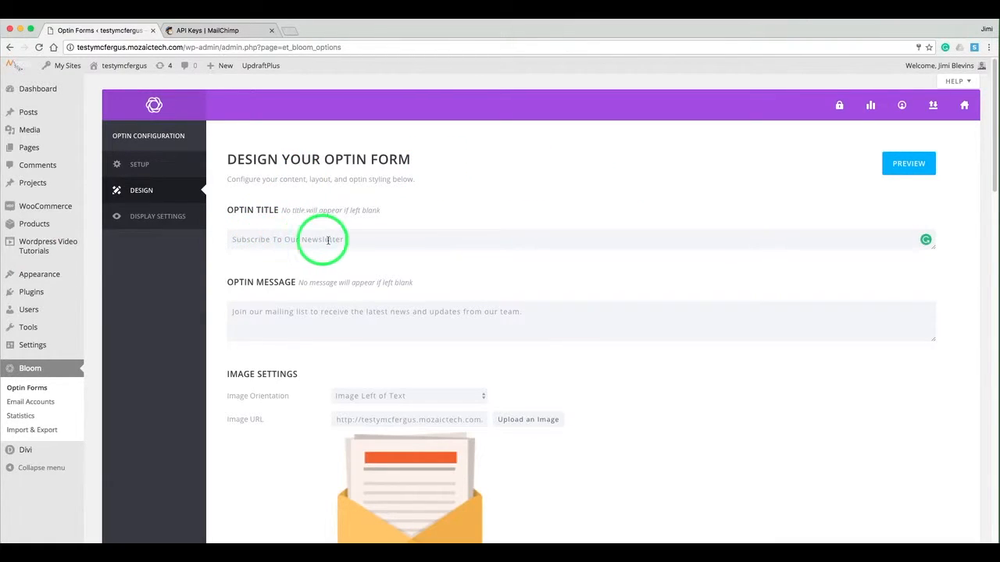
click(368, 240)
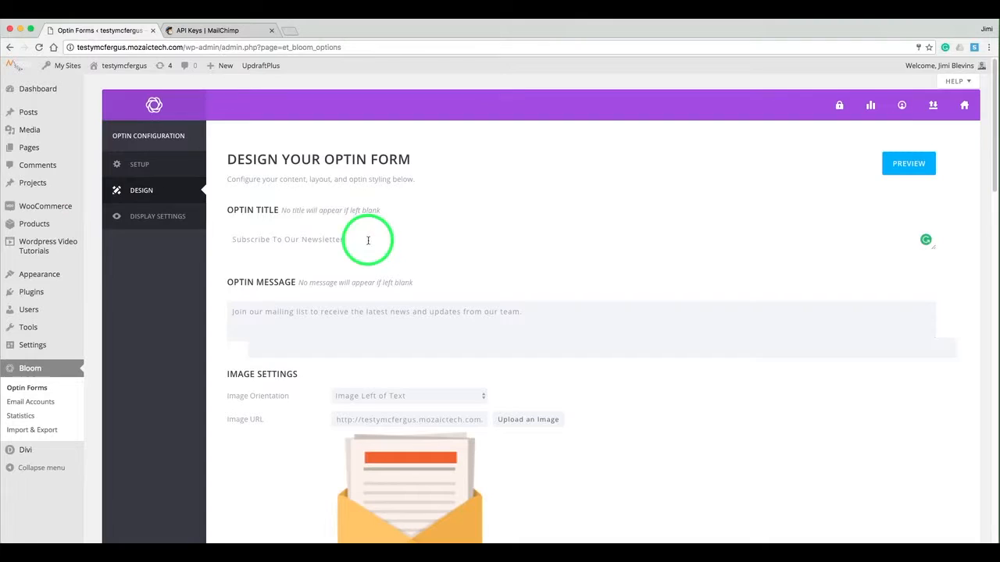
double_click(309, 239)
text(Tu)
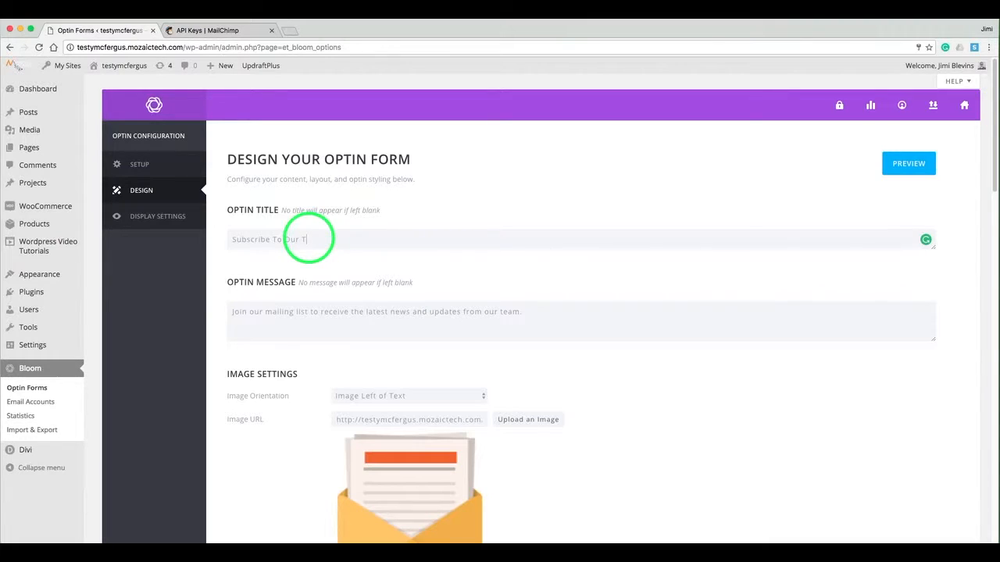
text(torial)
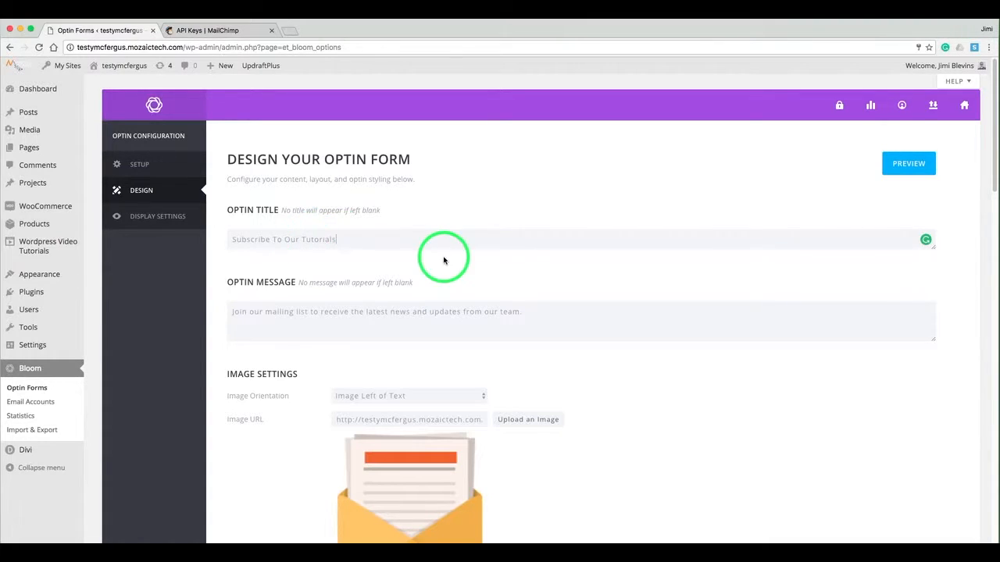
Replace 'news and updates from our team.' in the message with 'tutorials'.
click(377, 314)
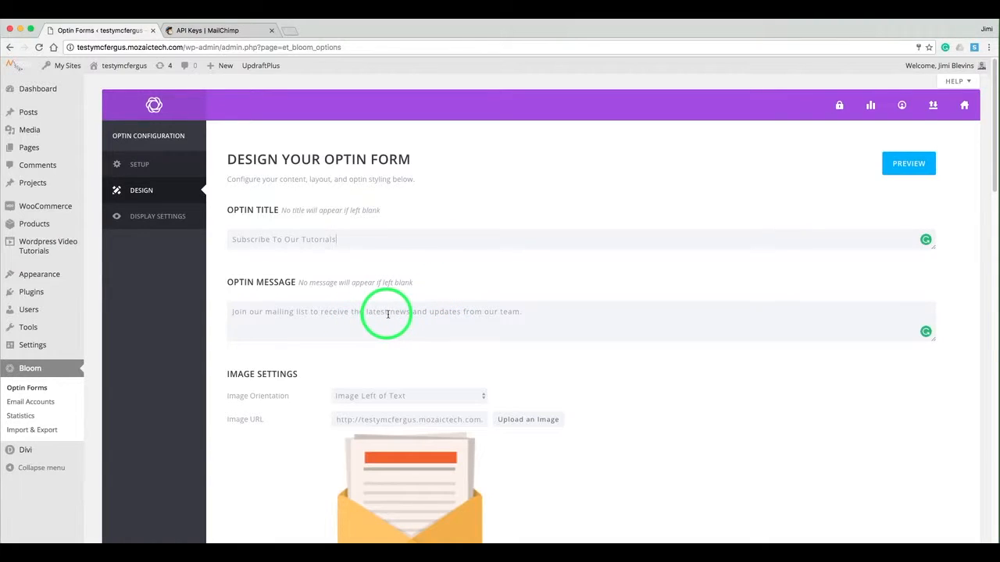
drag(389, 314, 518, 314)
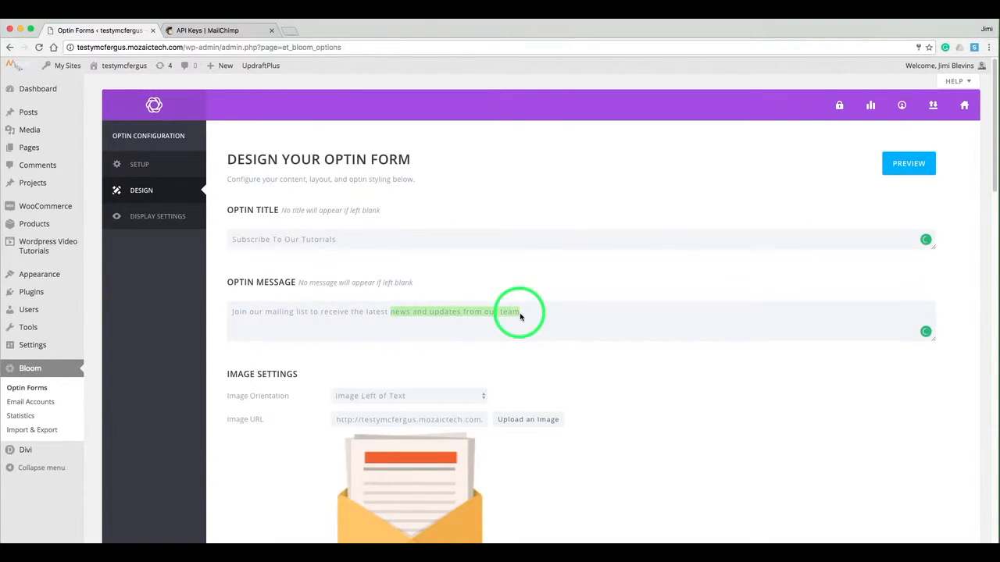
text(tutorials)
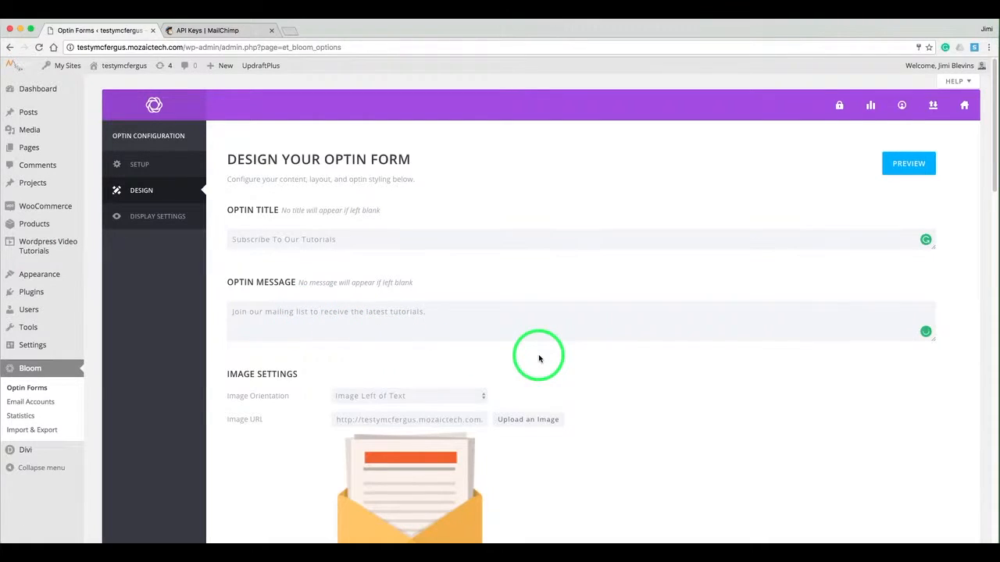
Keep the image left of the text and set its load-in animation to Tada!
scroll(538, 356, down, 3)
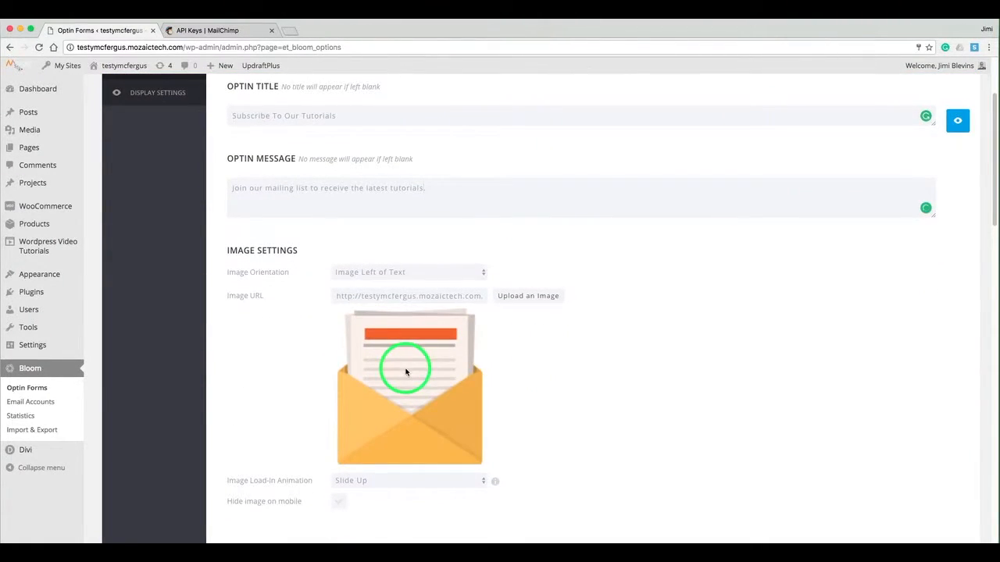
click(368, 273)
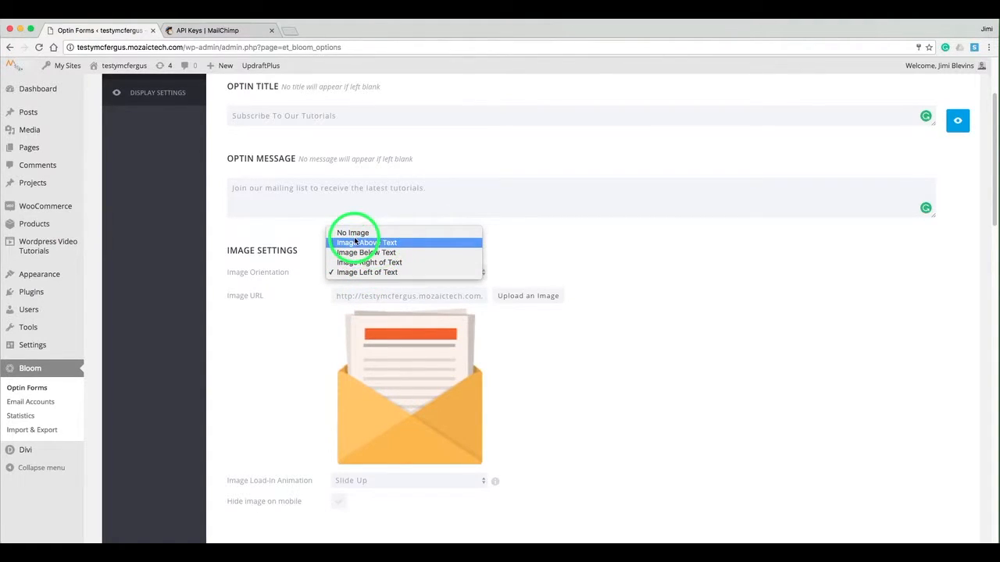
click(546, 266)
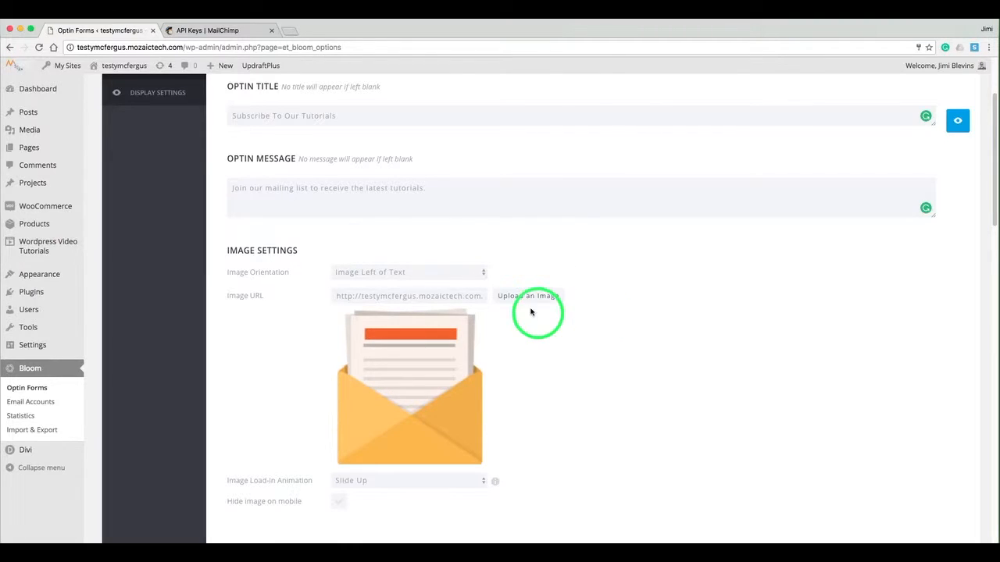
scroll(601, 336, down, 2)
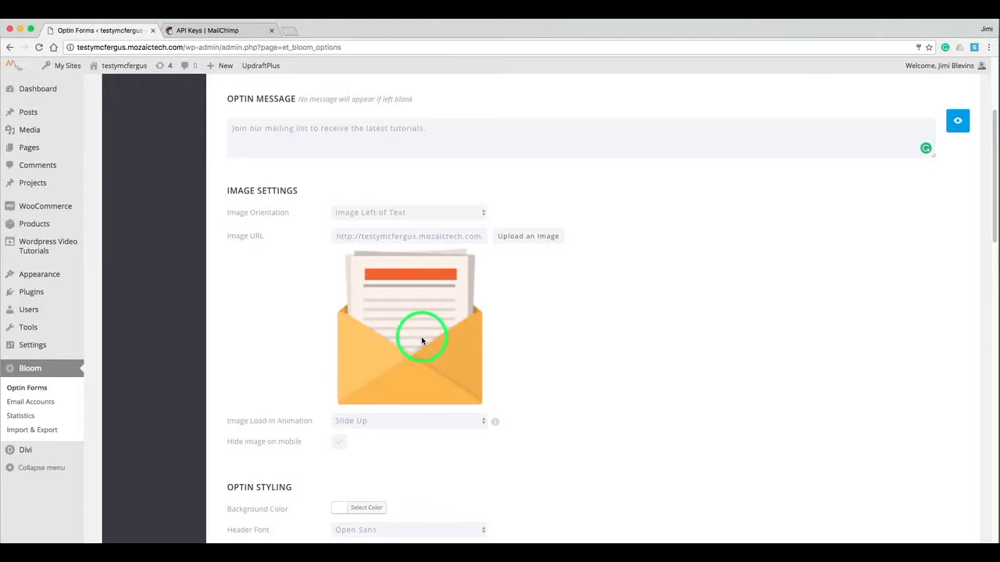
scroll(585, 367, down, 4)
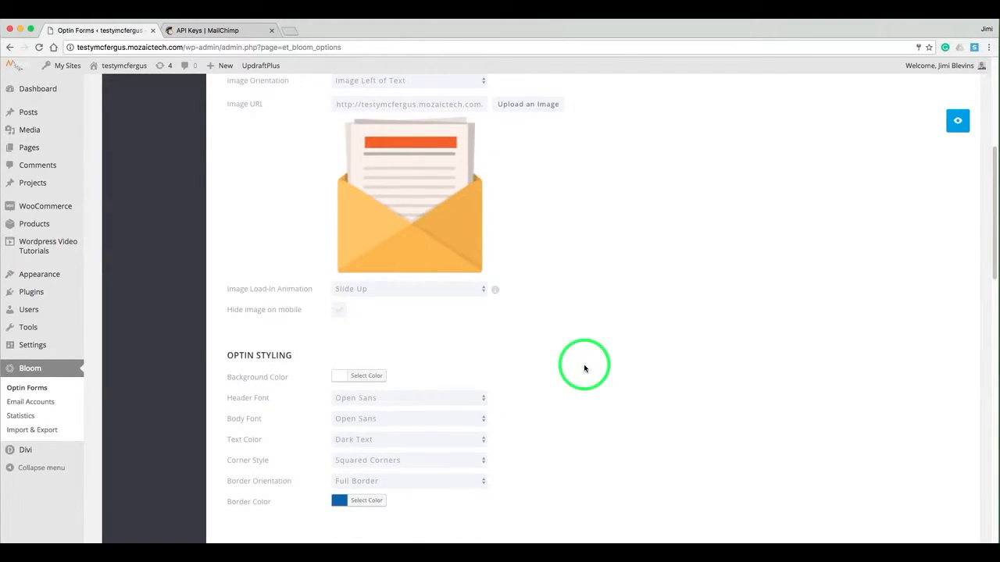
click(425, 291)
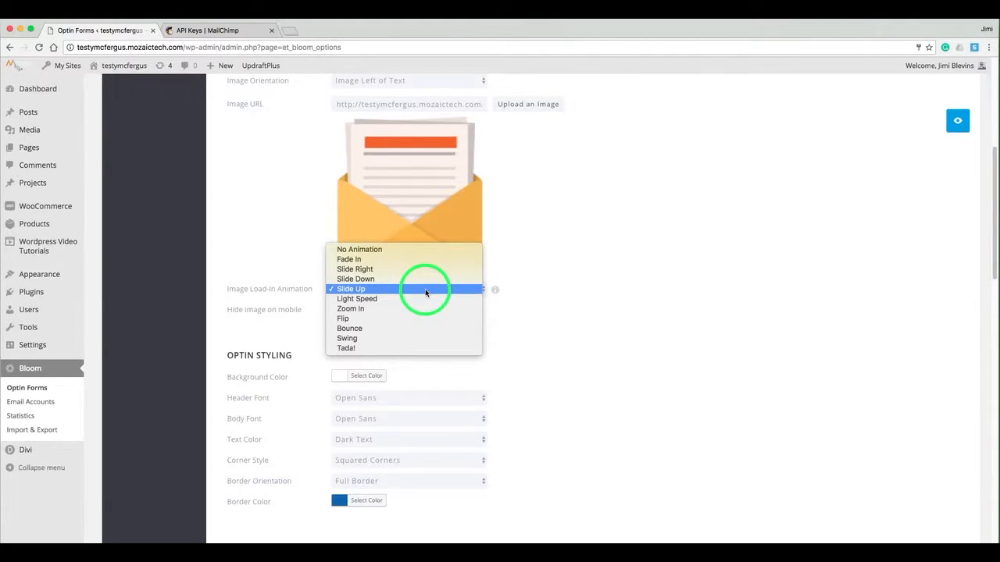
click(392, 348)
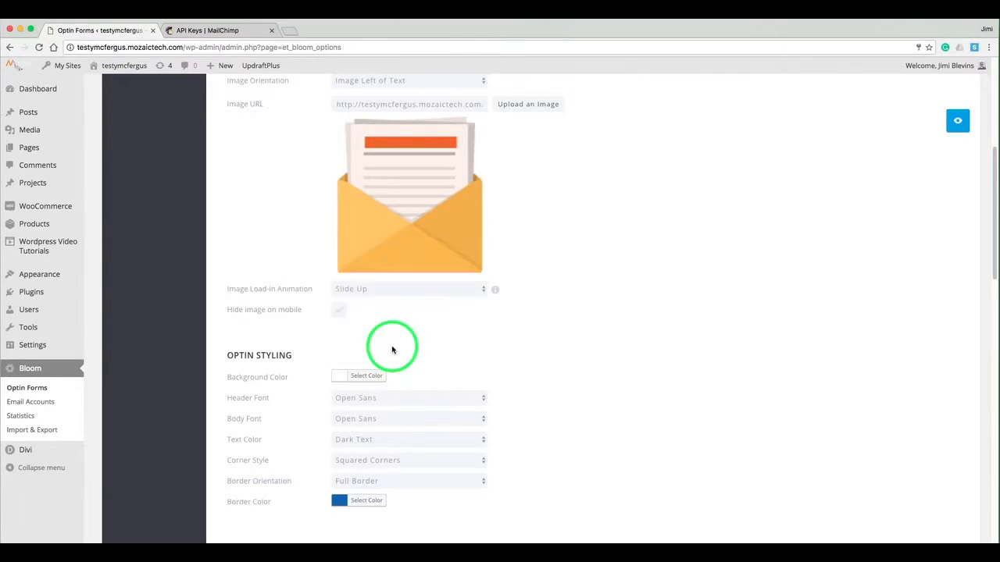
Switch the optin to Rounded Corners and check the result in a preview.
scroll(547, 295, down, 2)
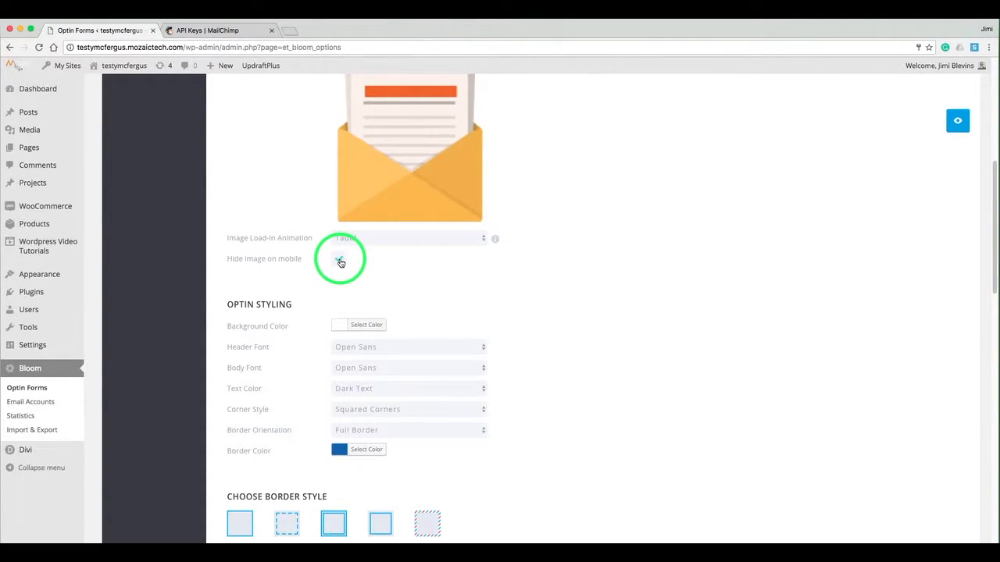
scroll(524, 301, down, 1)
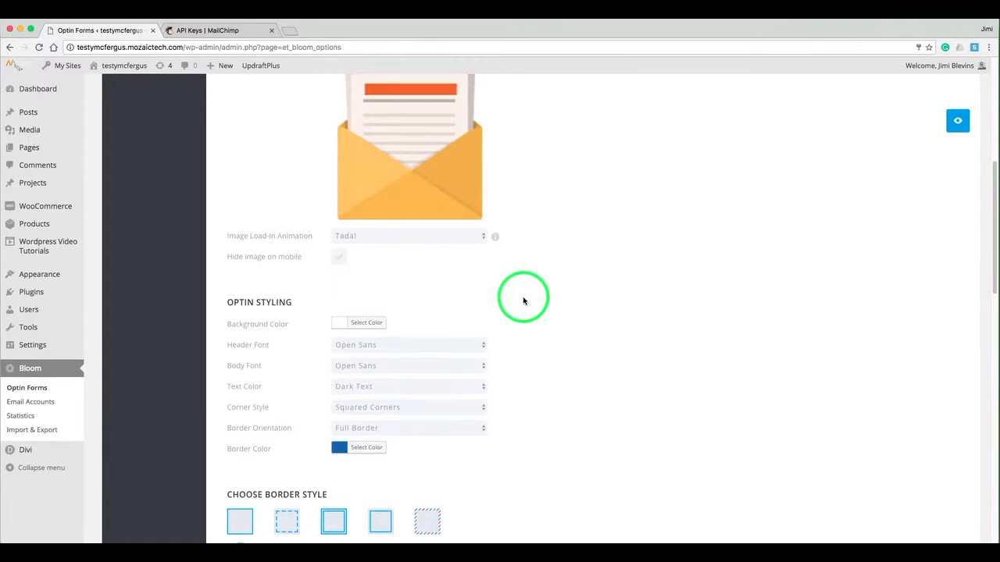
scroll(524, 300, down, 3)
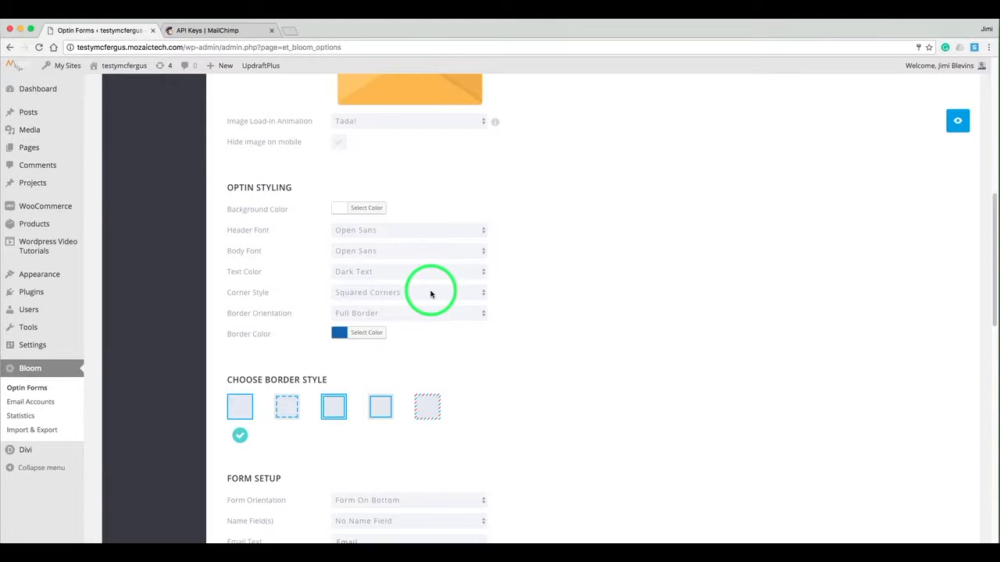
click(431, 293)
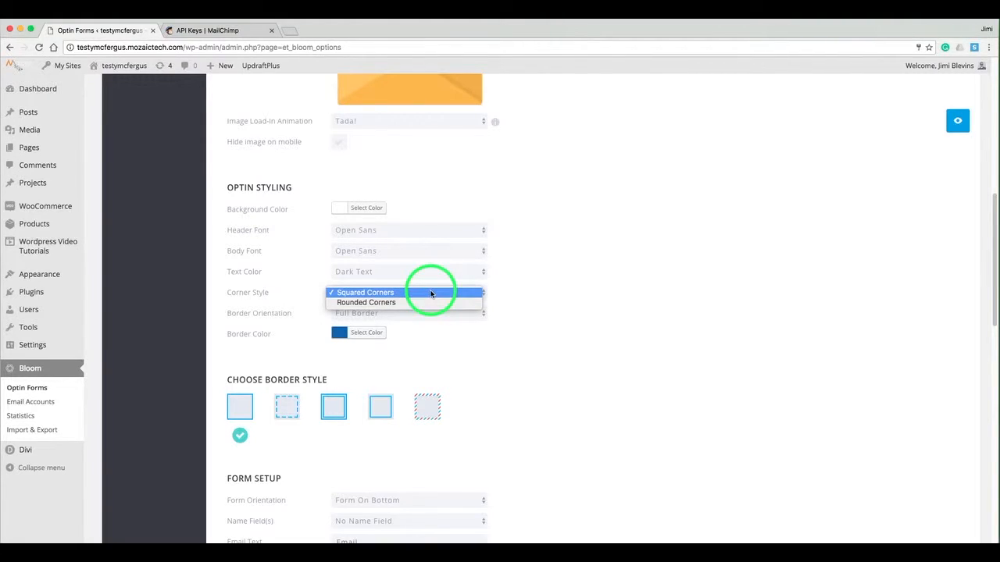
click(427, 303)
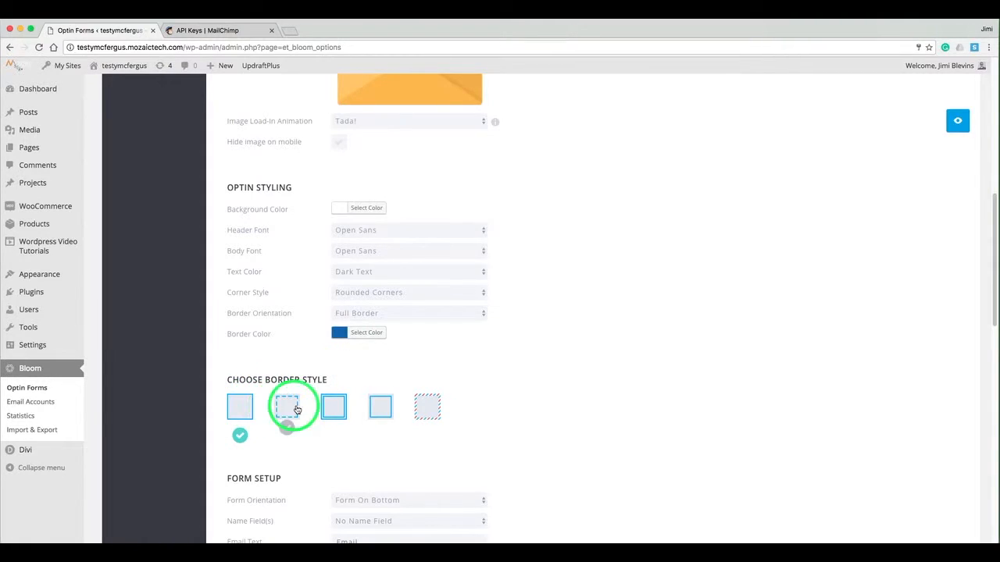
click(957, 127)
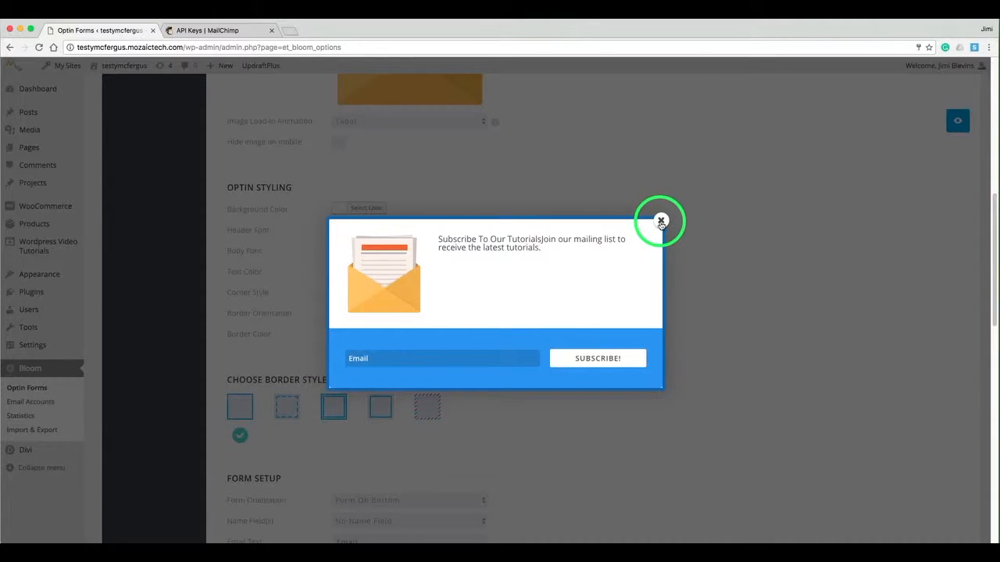
click(661, 221)
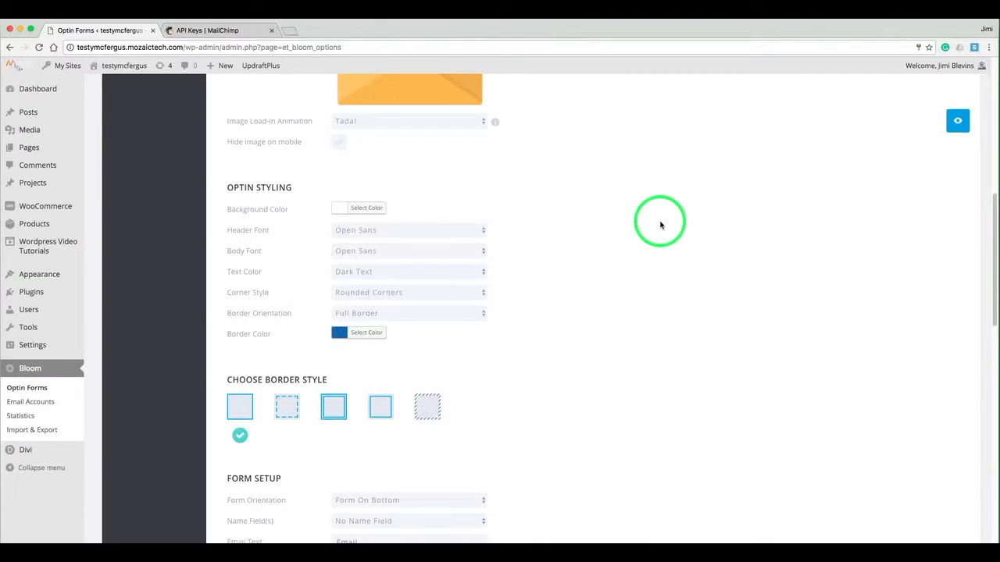
Keep the form with No Name Field and preview the pop-up.
scroll(564, 196, down, 5)
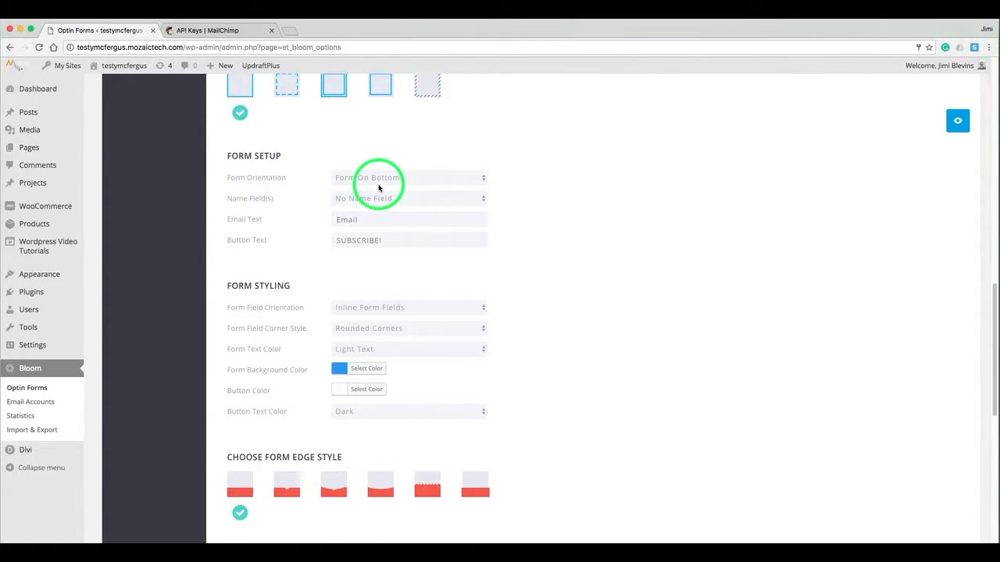
click(435, 200)
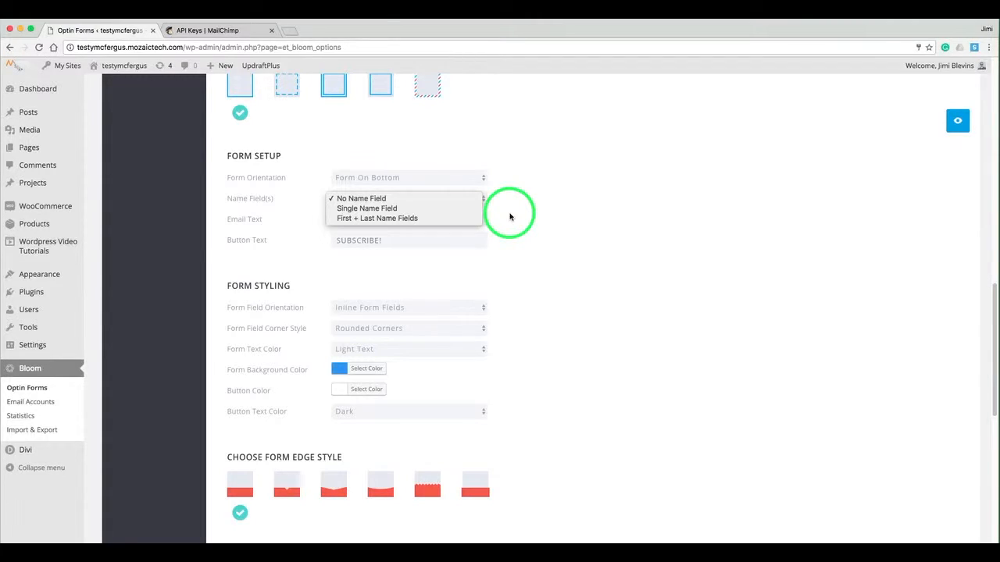
click(542, 194)
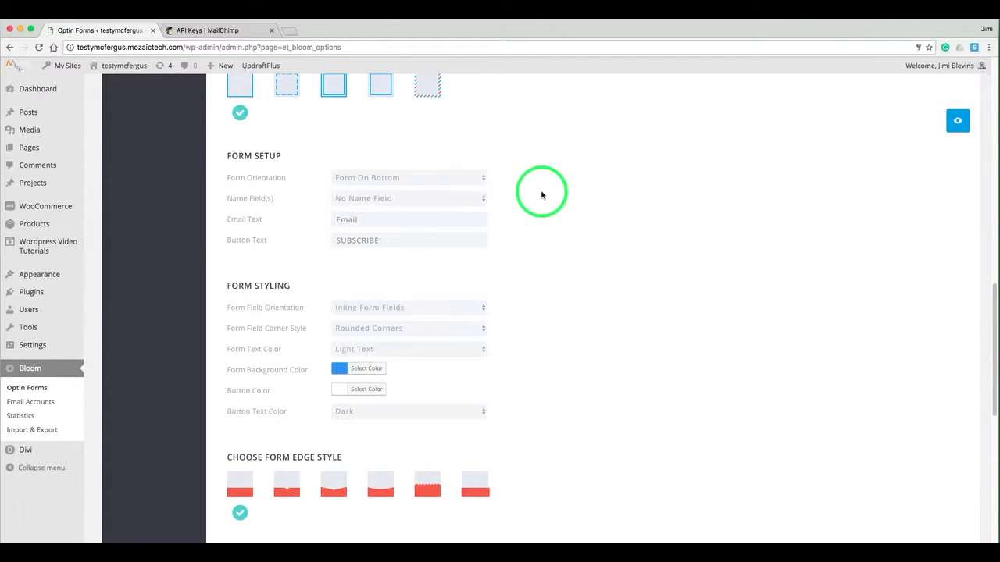
scroll(542, 194, down, 1)
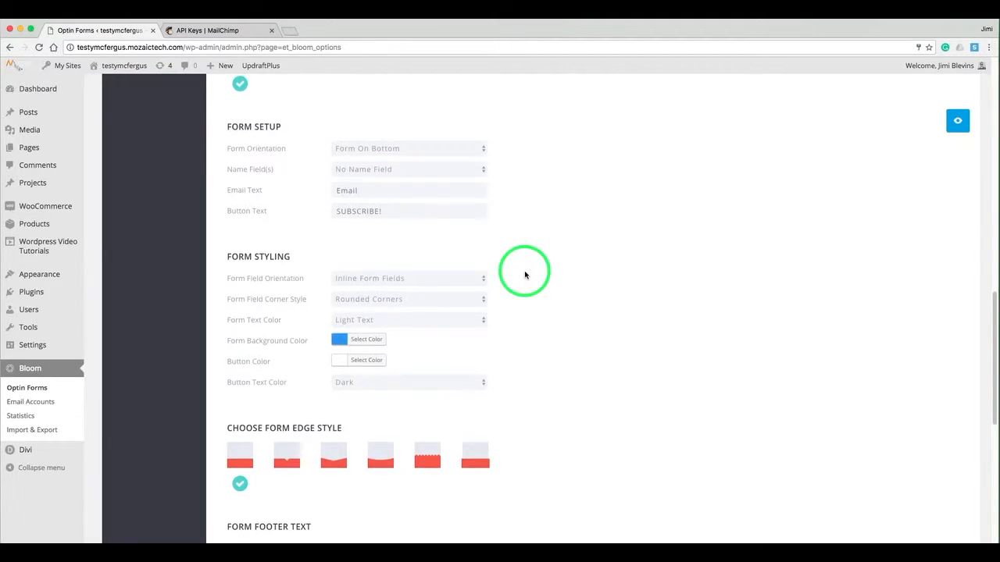
scroll(525, 275, down, 3)
scroll(525, 275, down, 5)
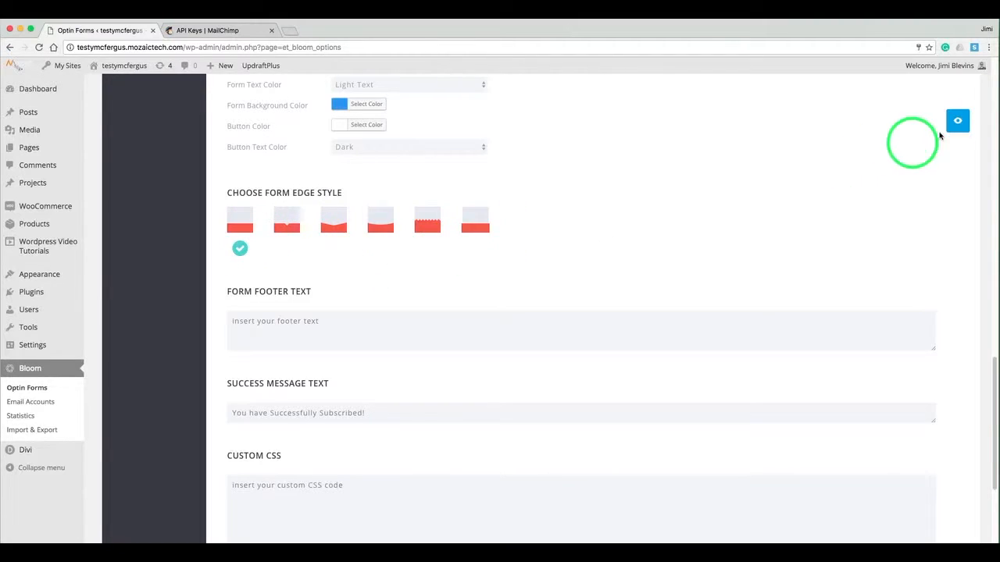
click(956, 123)
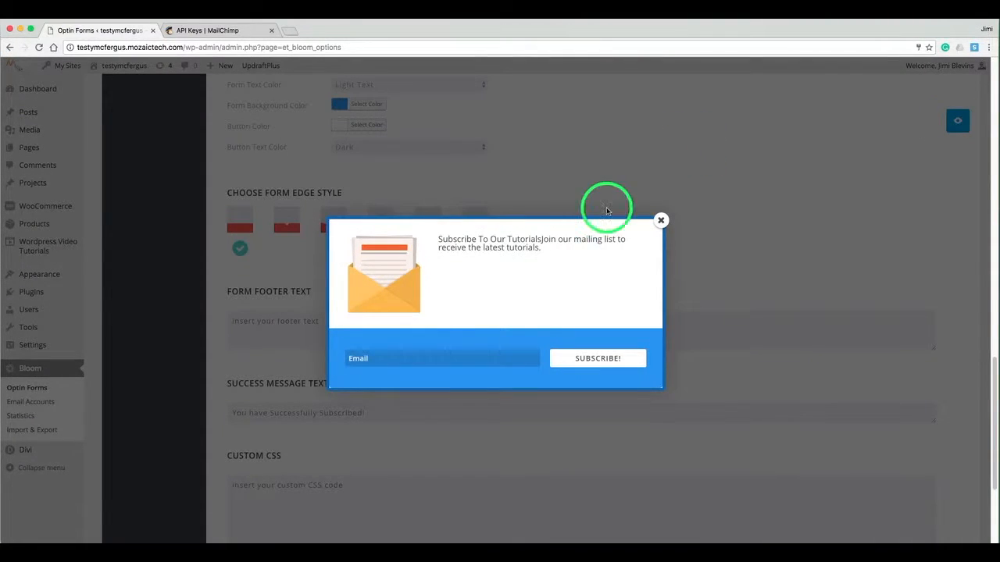
click(660, 221)
Choose the fourth, curved form edge style and confirm it in a preview.
click(385, 225)
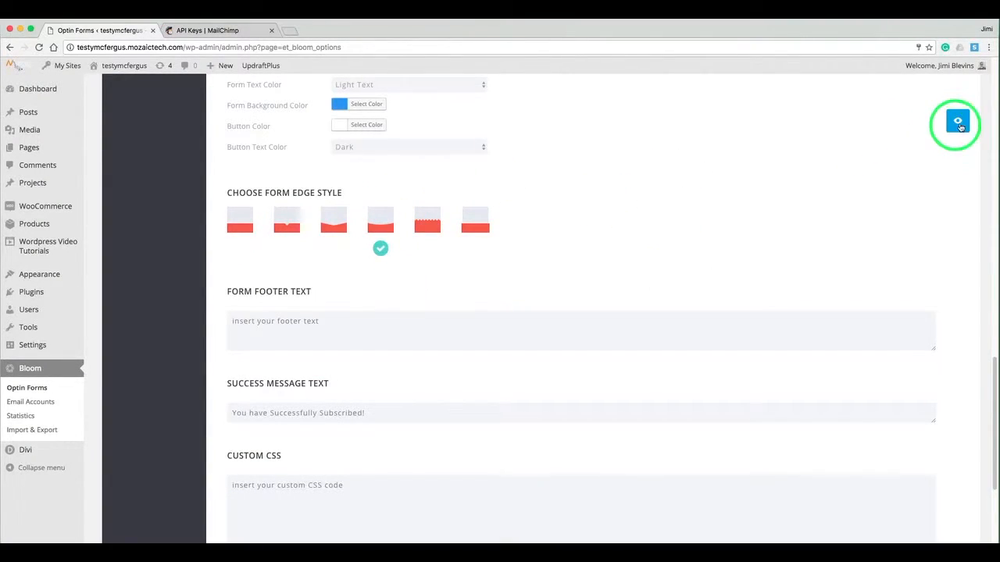
click(959, 122)
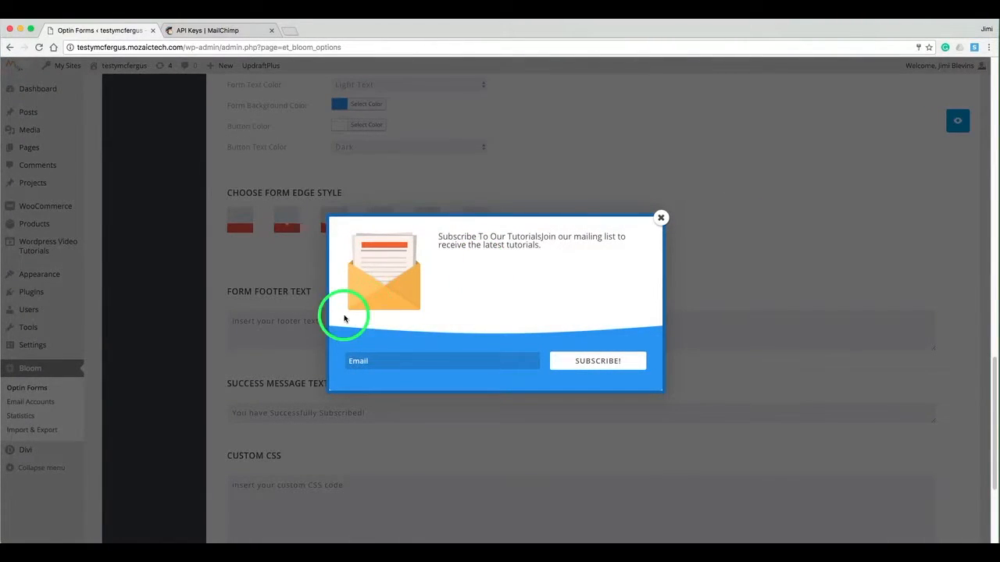
click(660, 219)
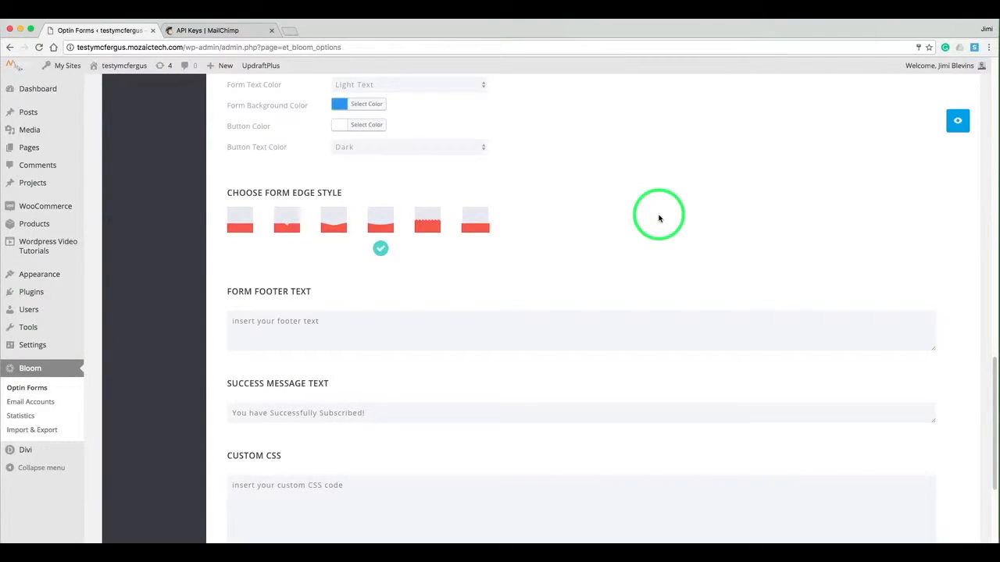
scroll(658, 218, down, 3)
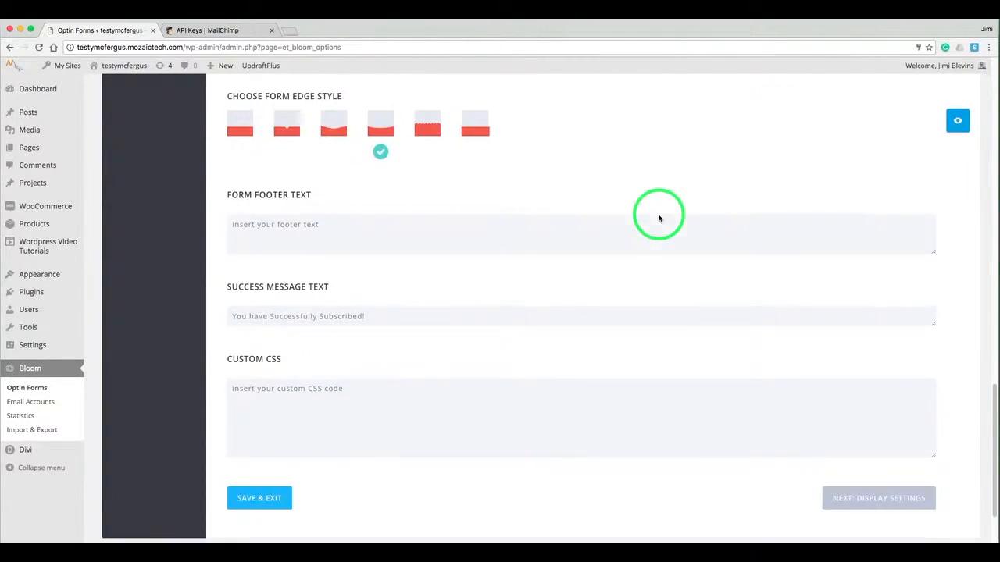
Enter 'Sign Up Now!' as the form footer text and preview it below the email field.
click(387, 227)
text(Sign Up Now!)
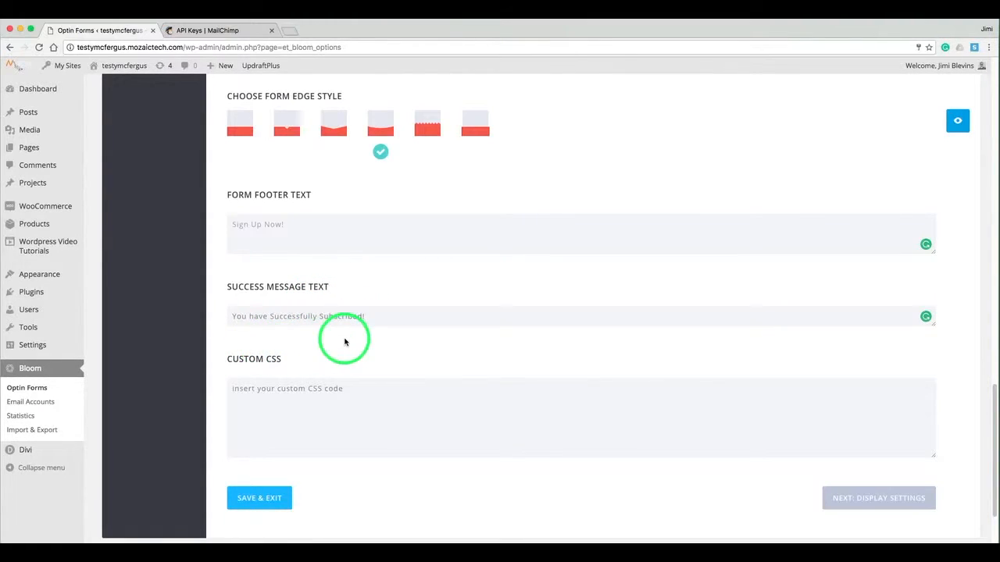
click(360, 388)
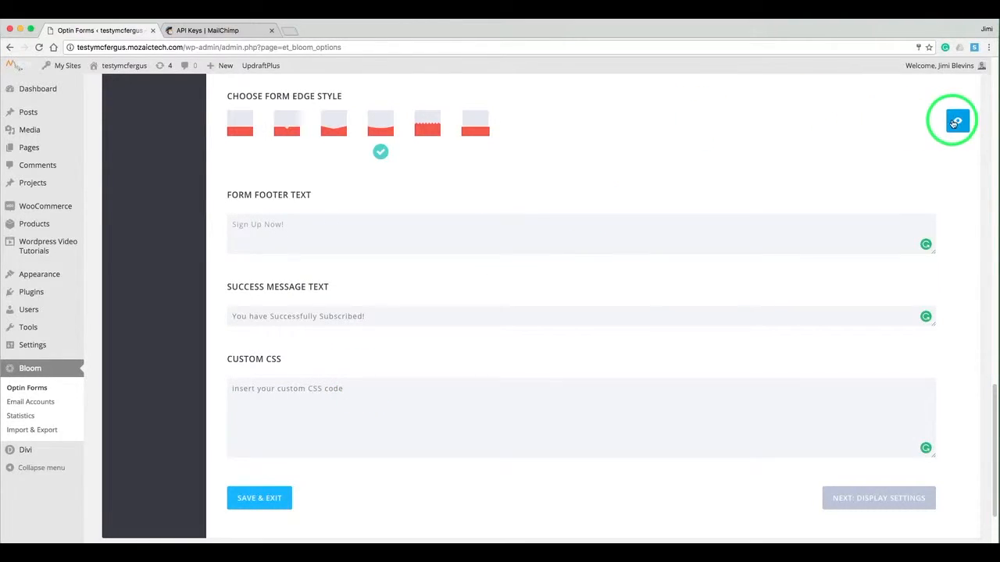
click(955, 122)
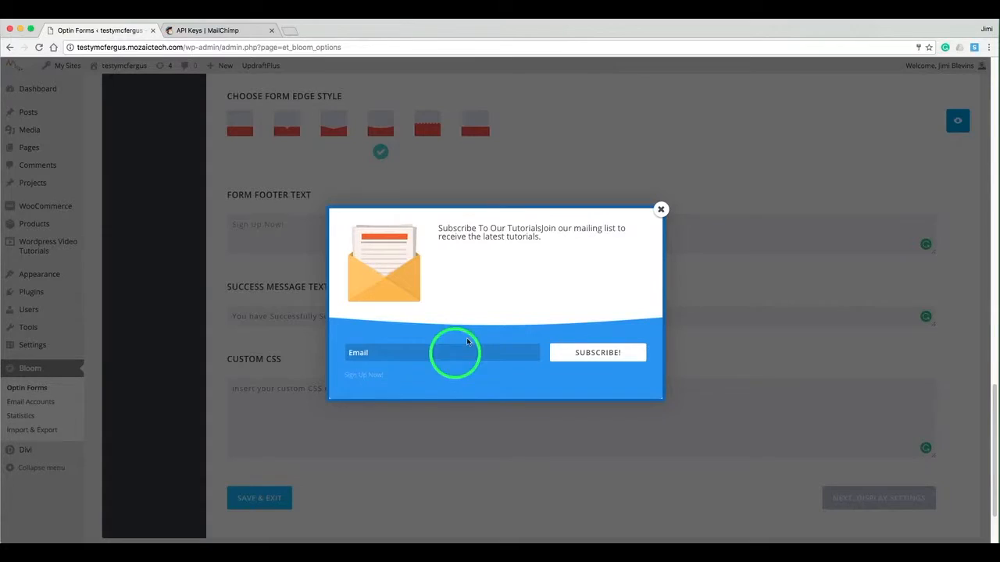
click(661, 210)
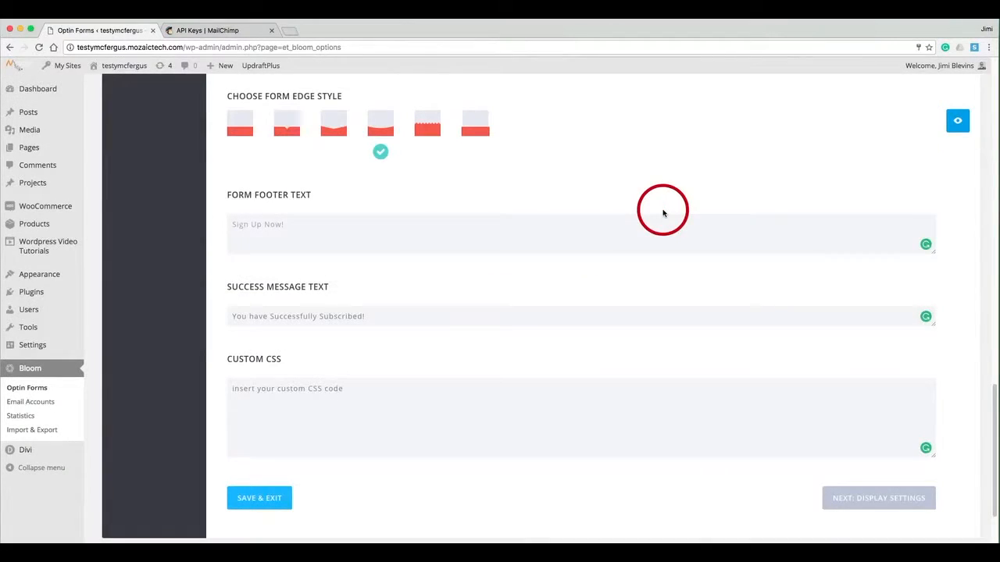
In the display settings, set the pop-up's intro animation to Tada!
click(834, 500)
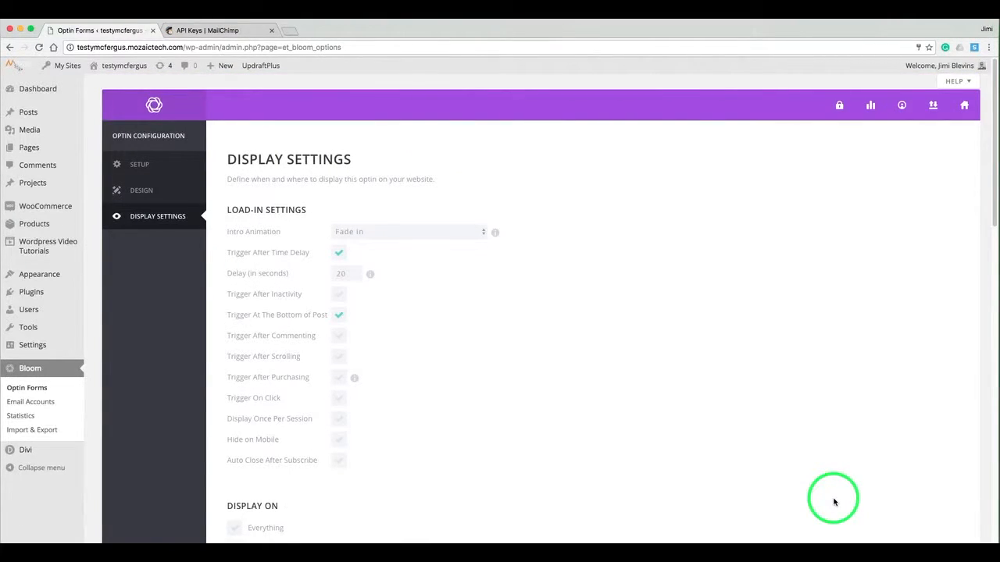
scroll(685, 281, down, 1)
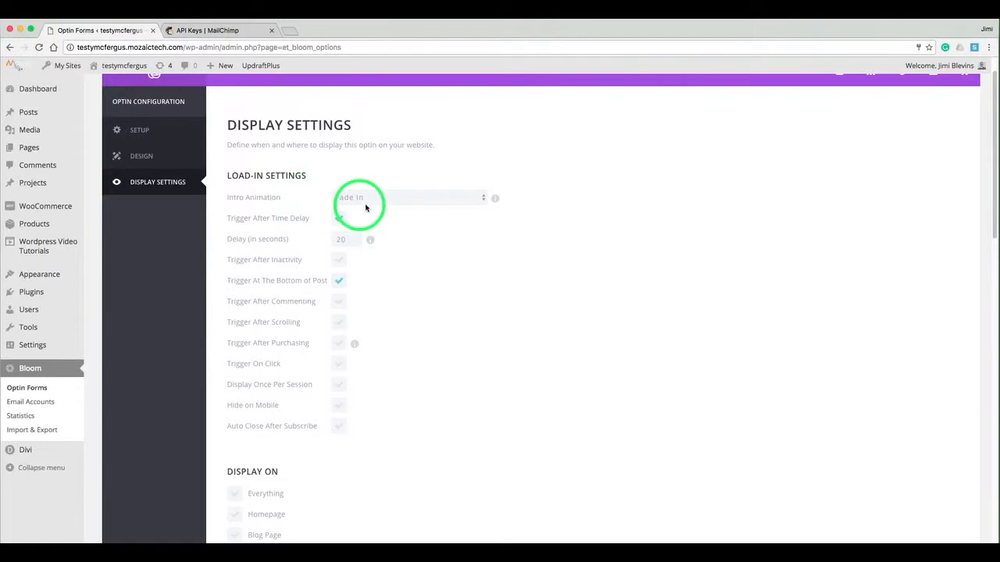
click(390, 200)
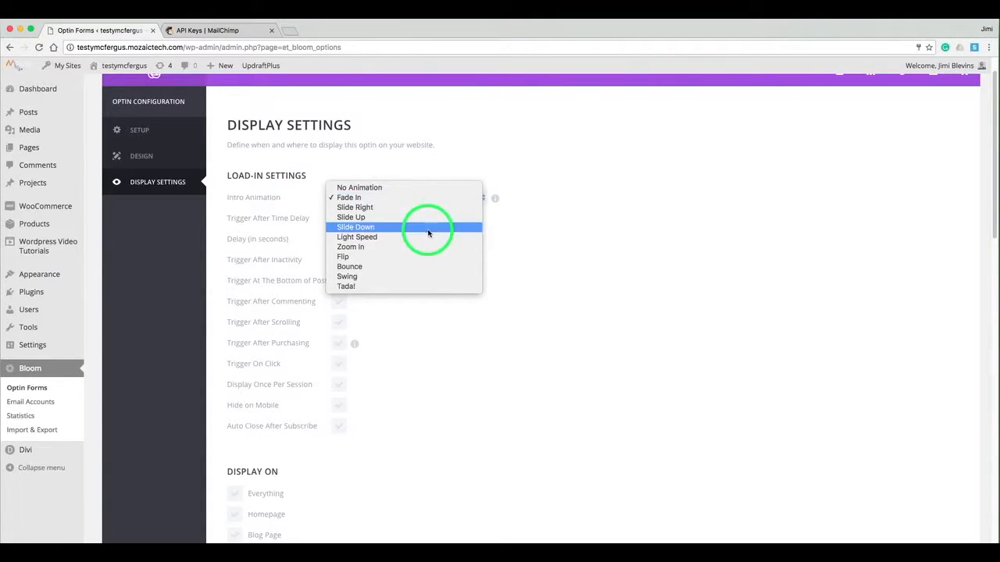
click(417, 286)
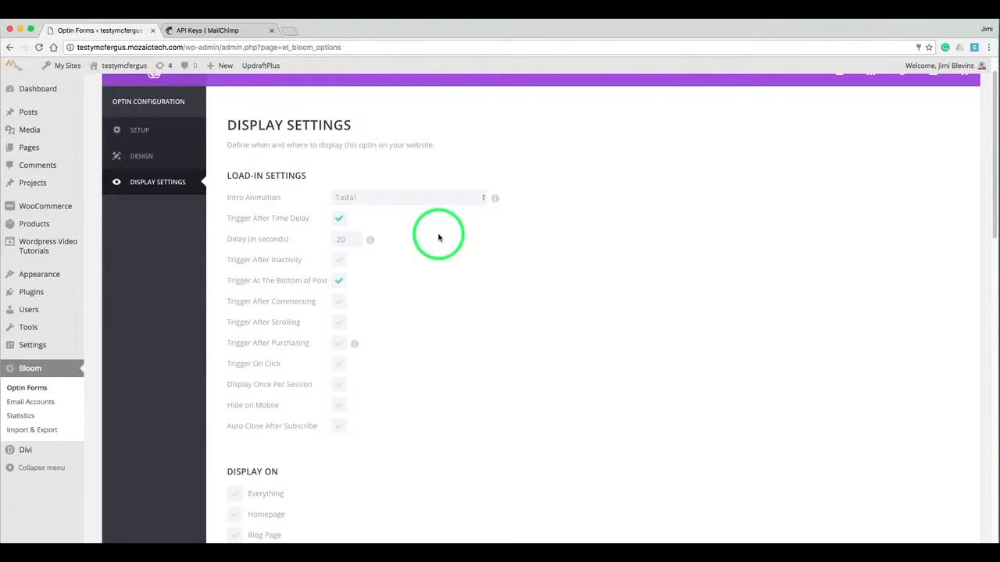
Trigger the pop-up after scrolling instead of after a time delay.
click(340, 222)
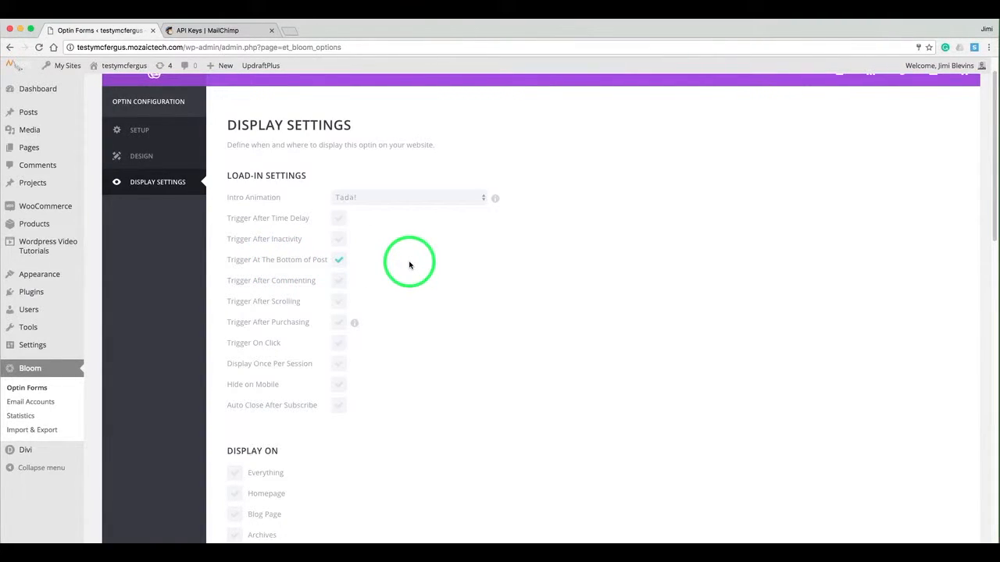
click(341, 303)
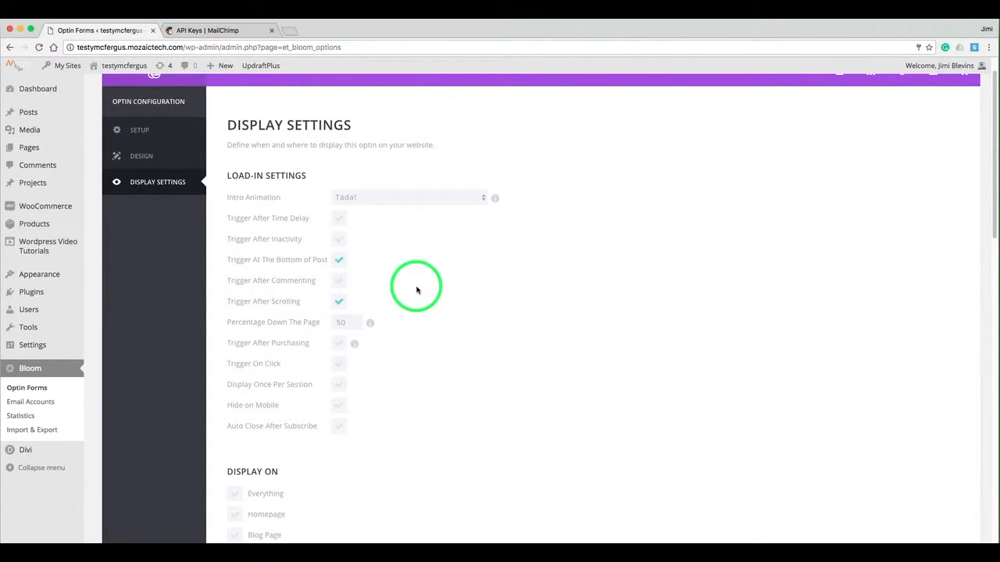
scroll(417, 287, down, 5)
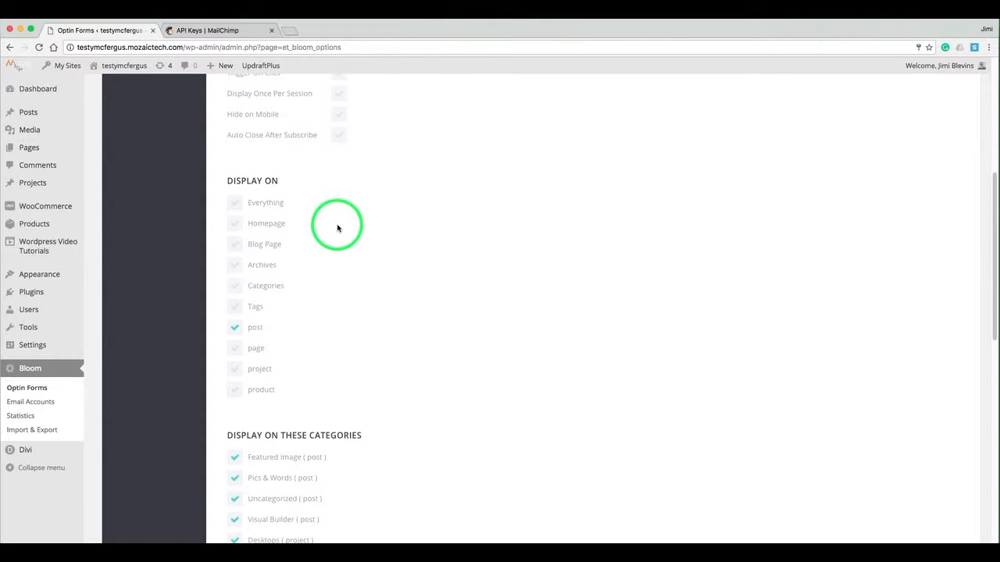
Display the pop-up on Everything with no pages excluded, then Save & Exit.
click(235, 206)
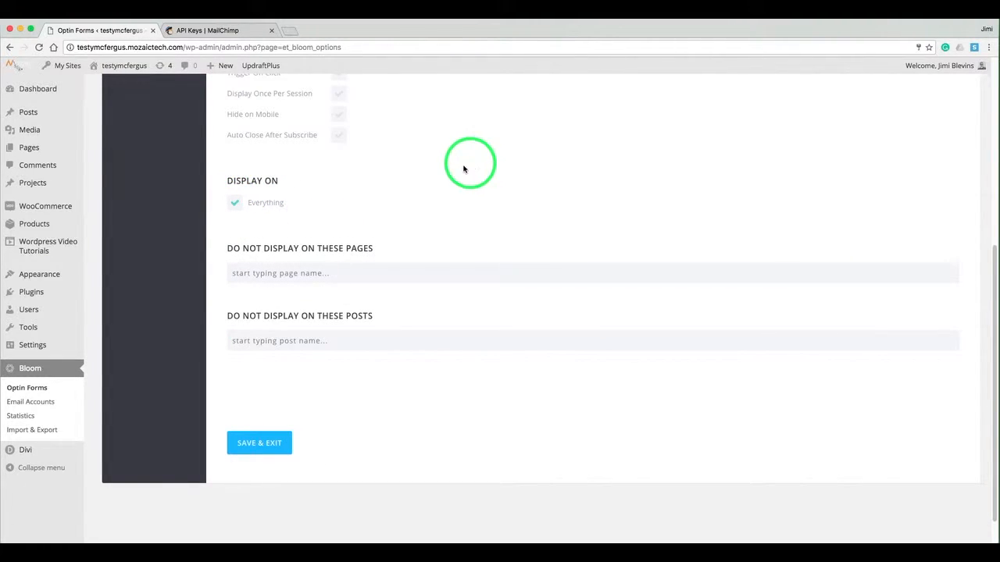
click(340, 273)
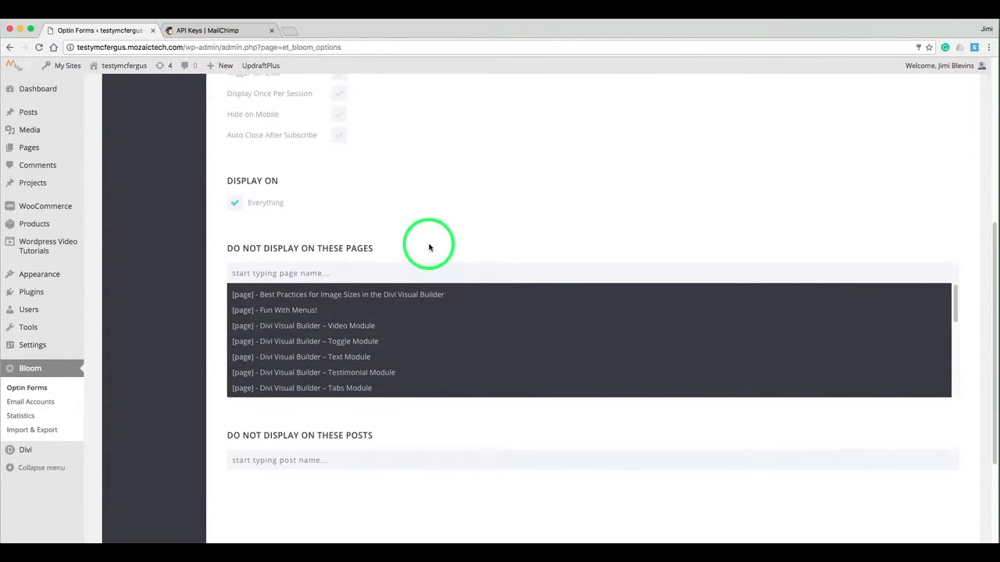
click(429, 247)
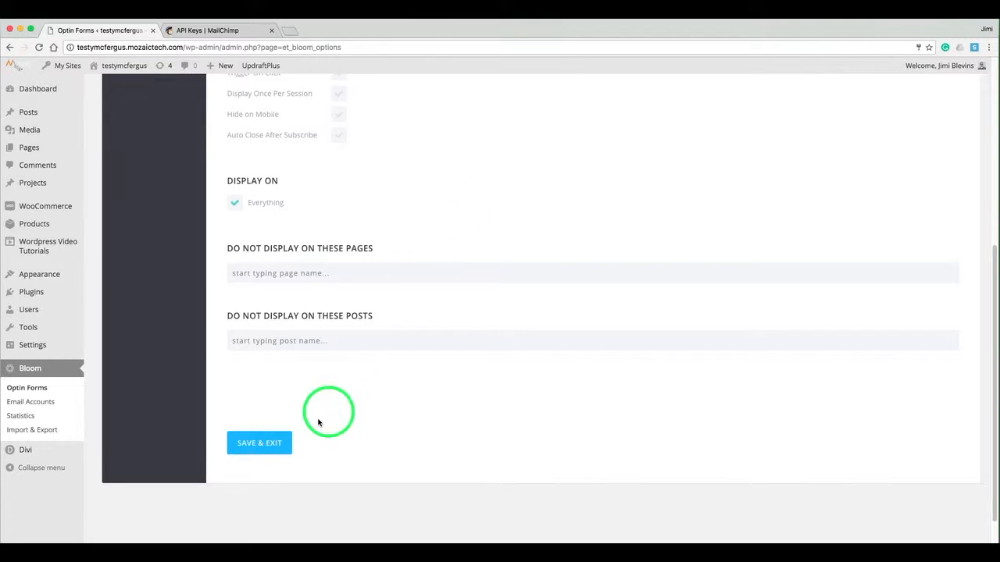
click(275, 442)
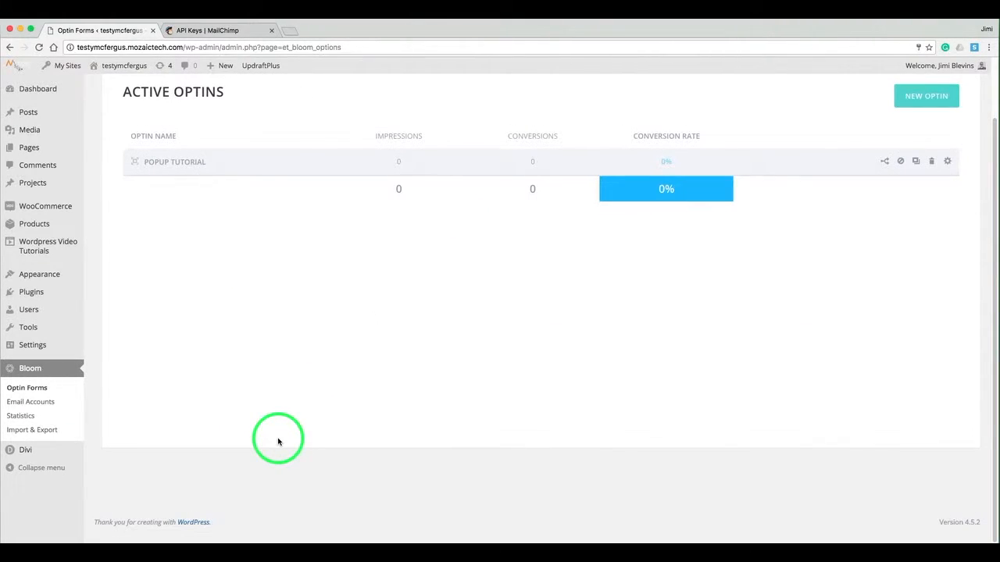
Open the live site via Visit Site in a new browser tab.
scroll(350, 247, up, 2)
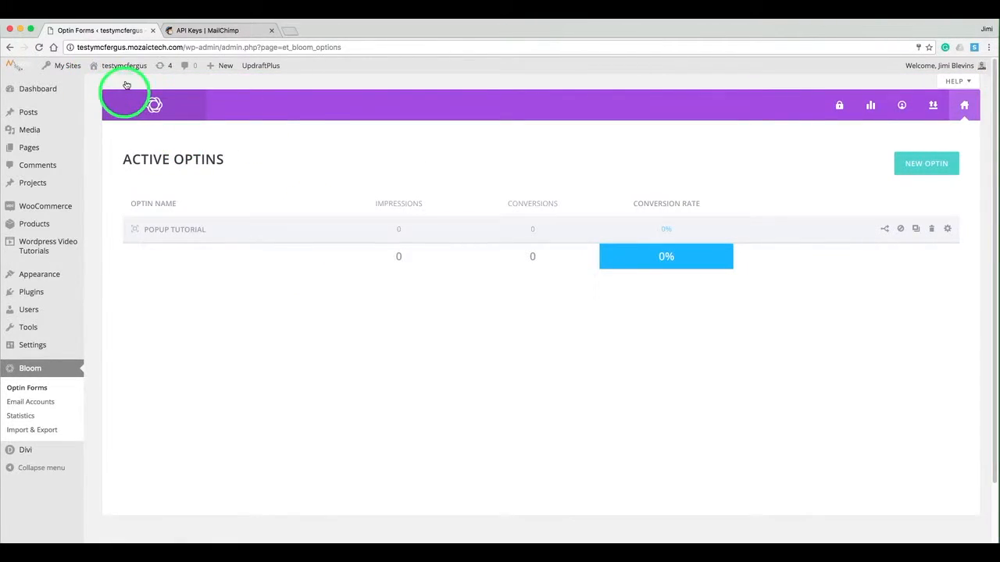
mouse_move(125, 66)
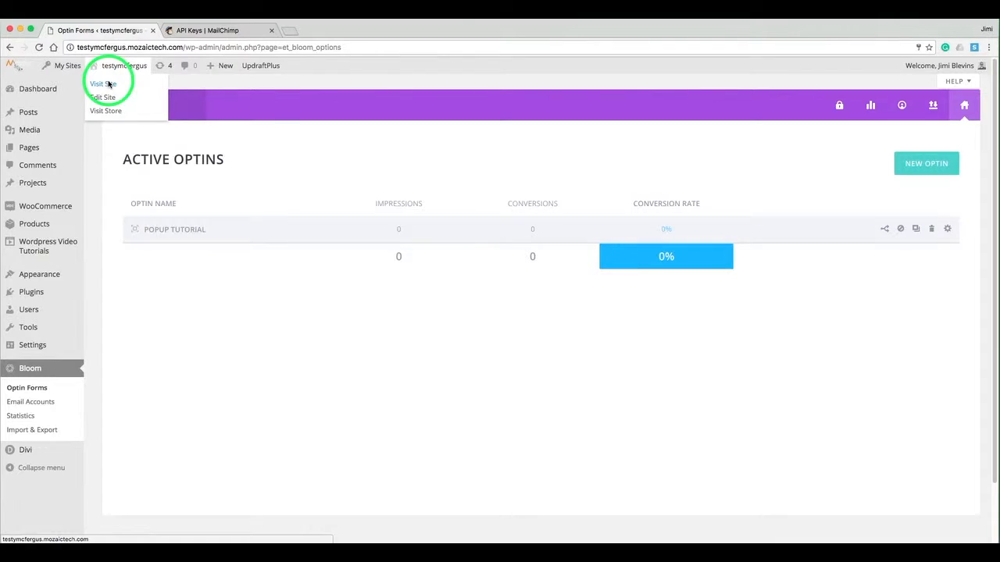
right_click(108, 83)
click(113, 85)
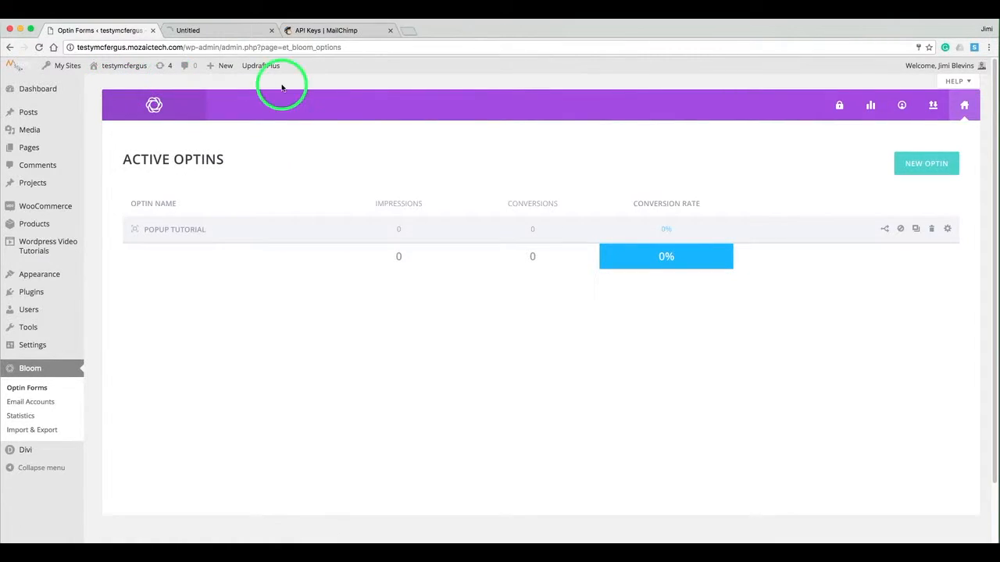
On the live site homepage, scroll down until the Popup Tutorial pop-up appears.
click(228, 32)
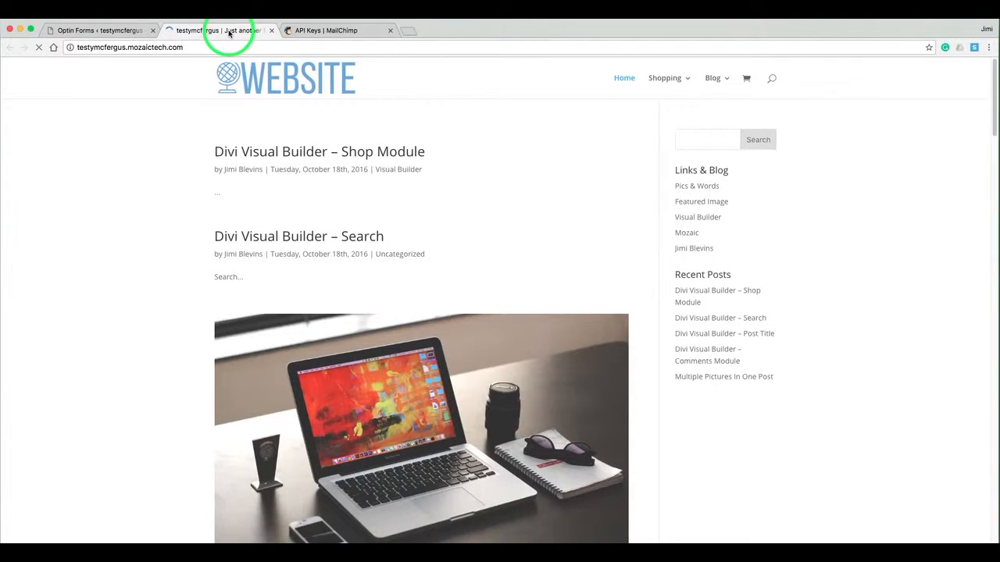
scroll(170, 201, down, 3)
scroll(170, 200, down, 10)
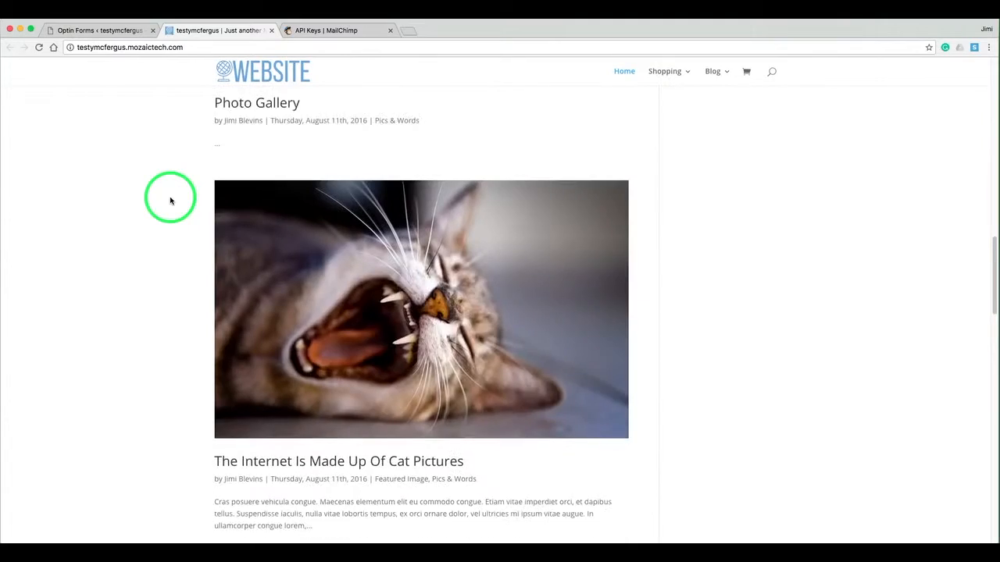
scroll(171, 201, down, 2)
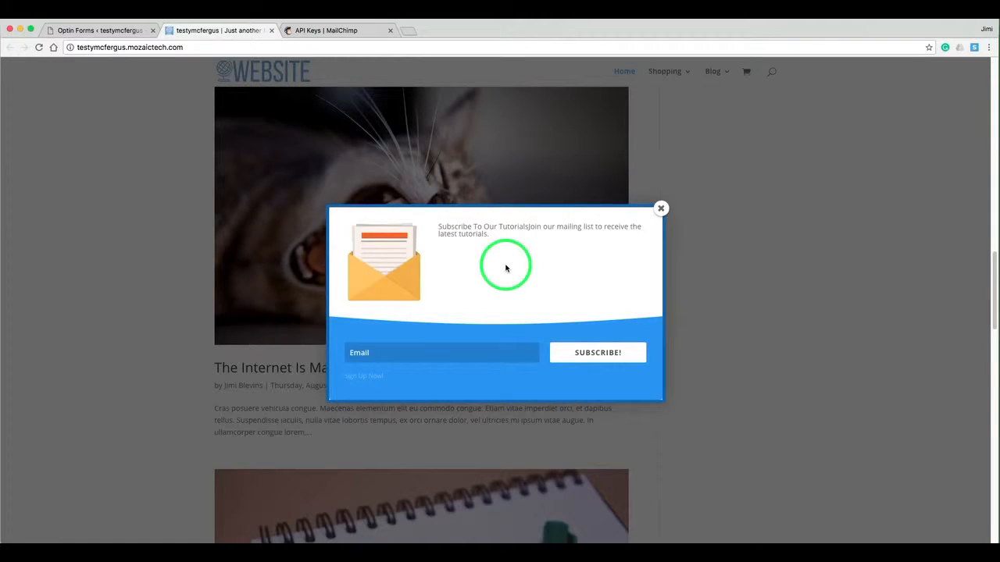
Subscribe with a test e-mail address, then close the pop-up after 'You have Successfully Subscribed!' appears.
click(448, 350)
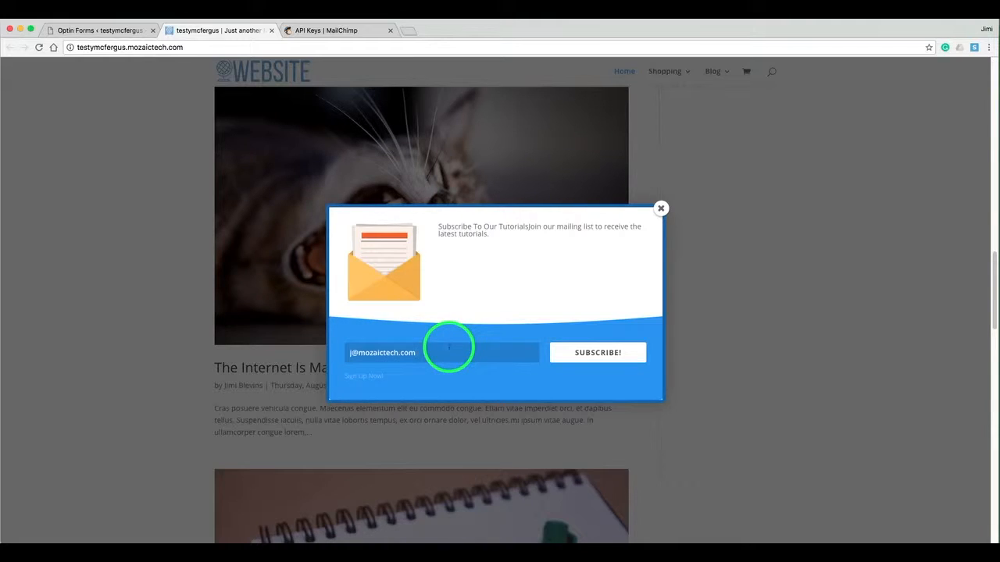
click(610, 353)
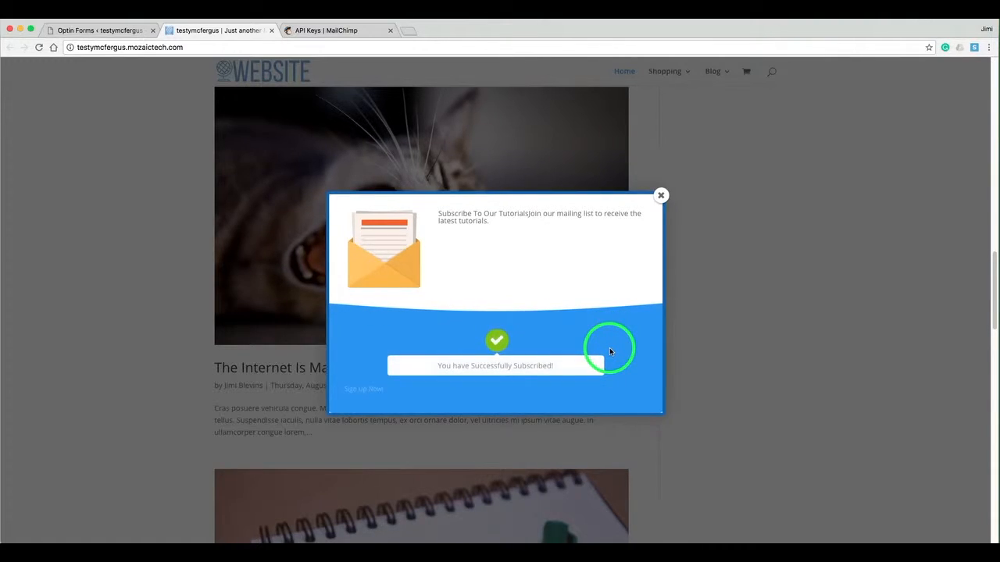
click(661, 195)
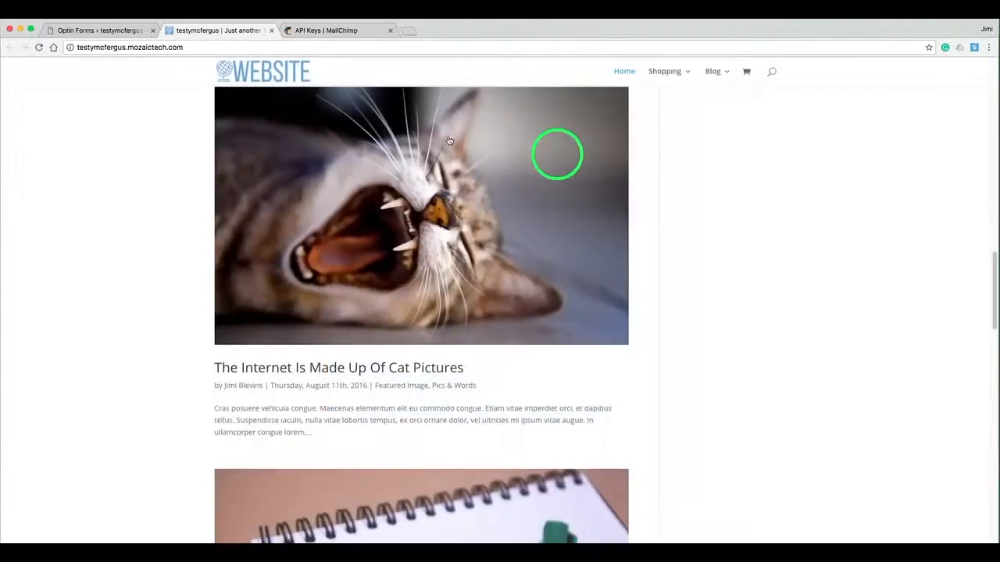